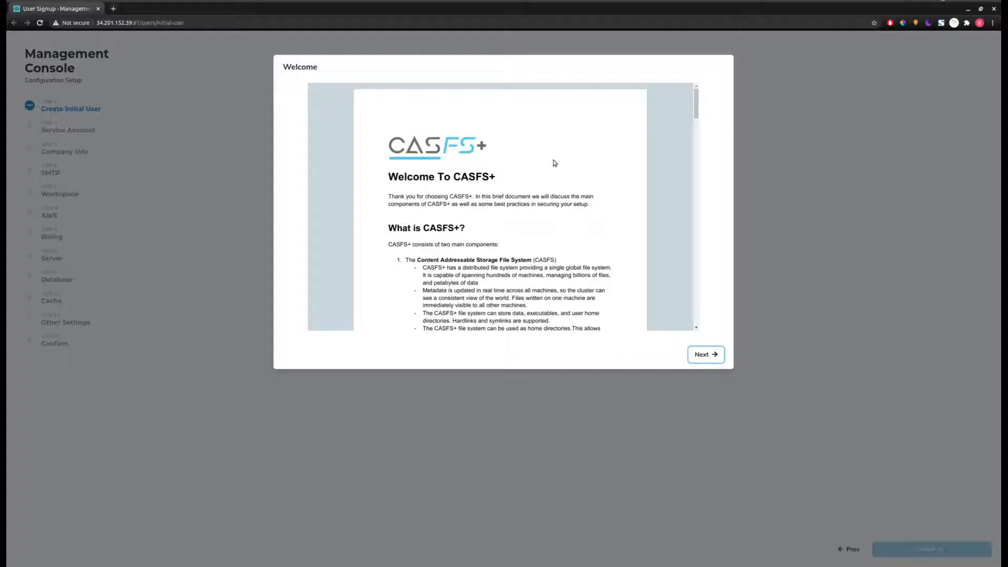
- Scroll through the Welcome document and continue to the User Start Guide
scroll(550, 172, down, 15)
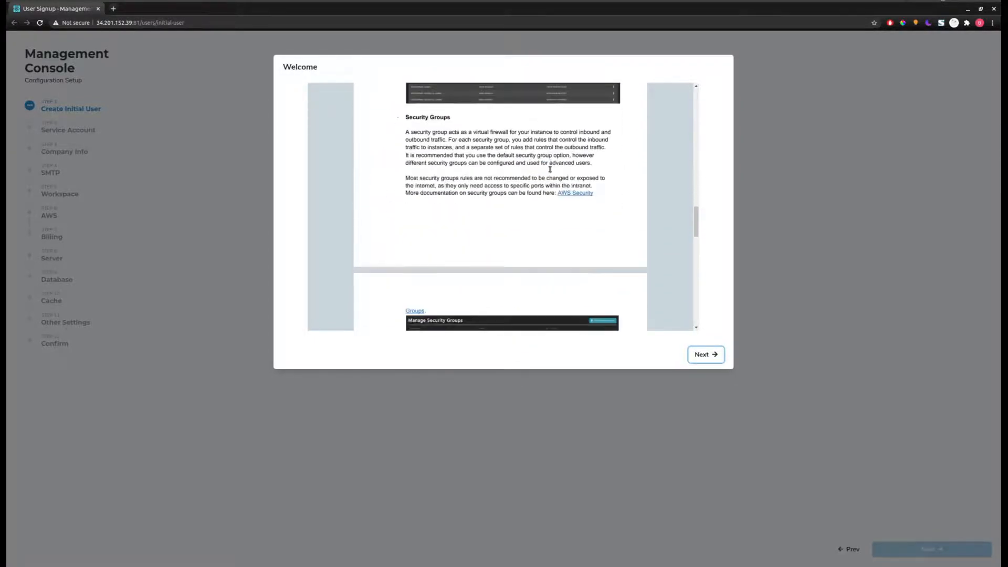
scroll(549, 169, down, 3)
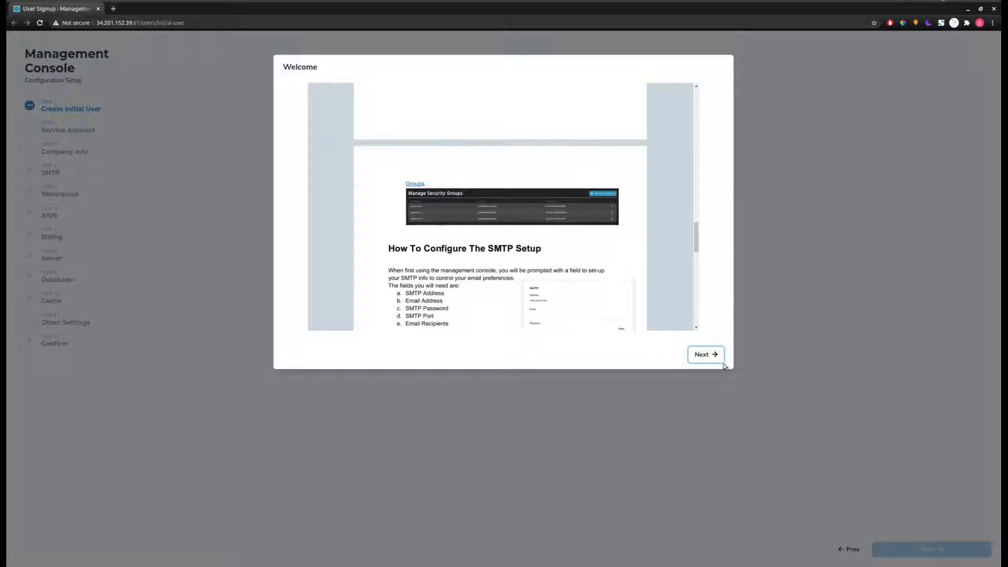
click(709, 354)
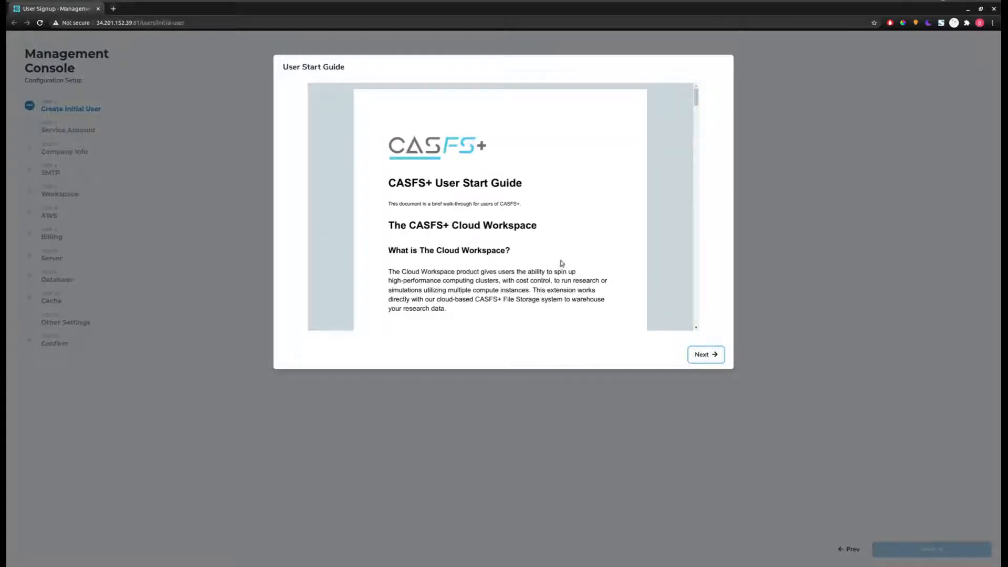
- Scroll through the User Start Guide and continue to the Setup Options dialog
scroll(569, 239, down, 3)
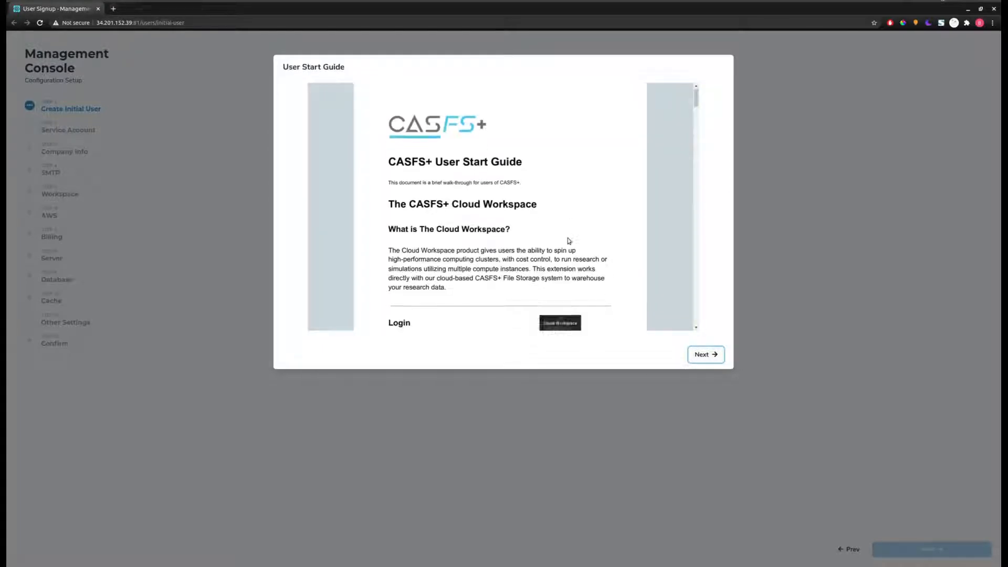
scroll(572, 234, up, 2)
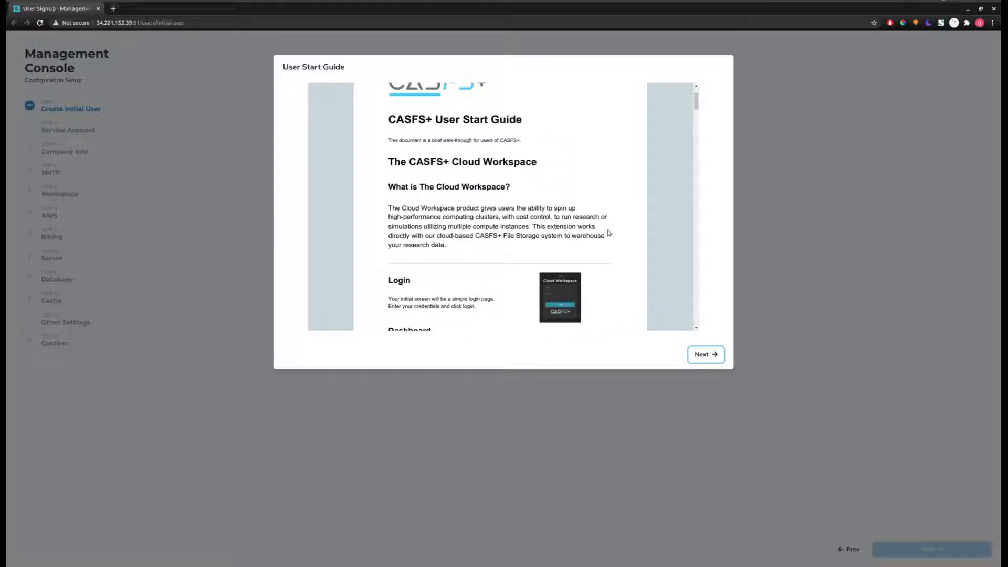
click(717, 356)
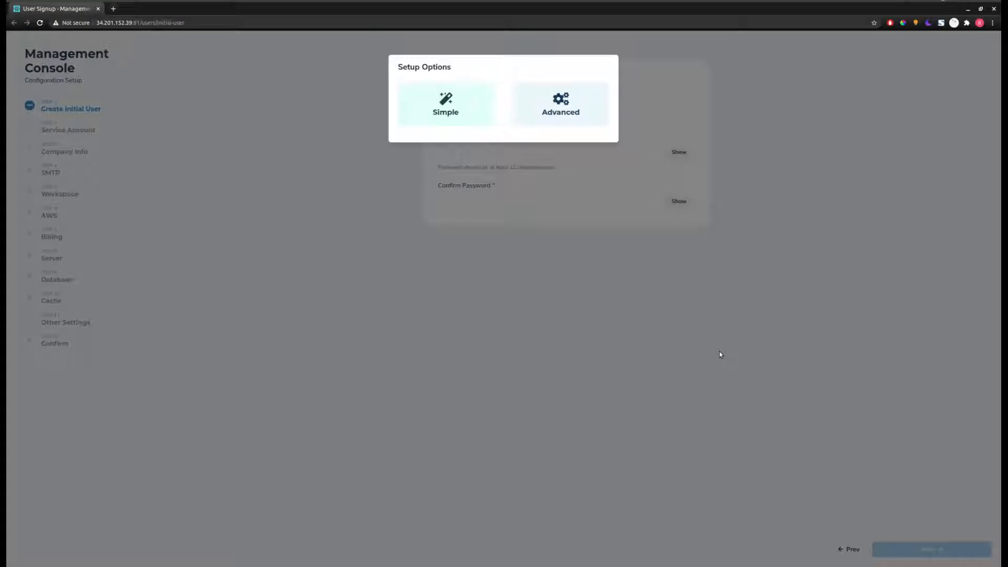
- Choose Advanced setup and create the initial user with the saved email and a confirmed password
click(561, 112)
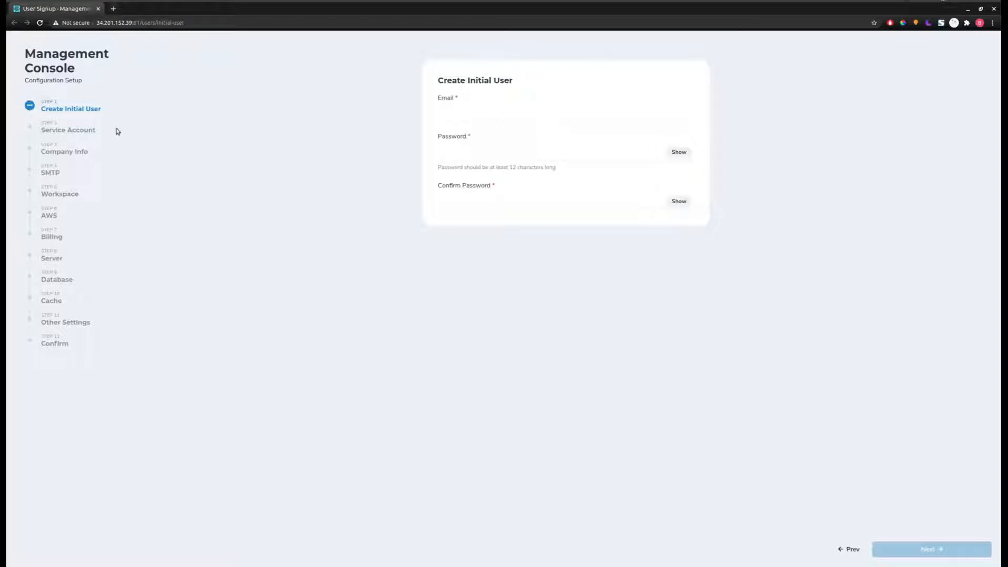
click(550, 113)
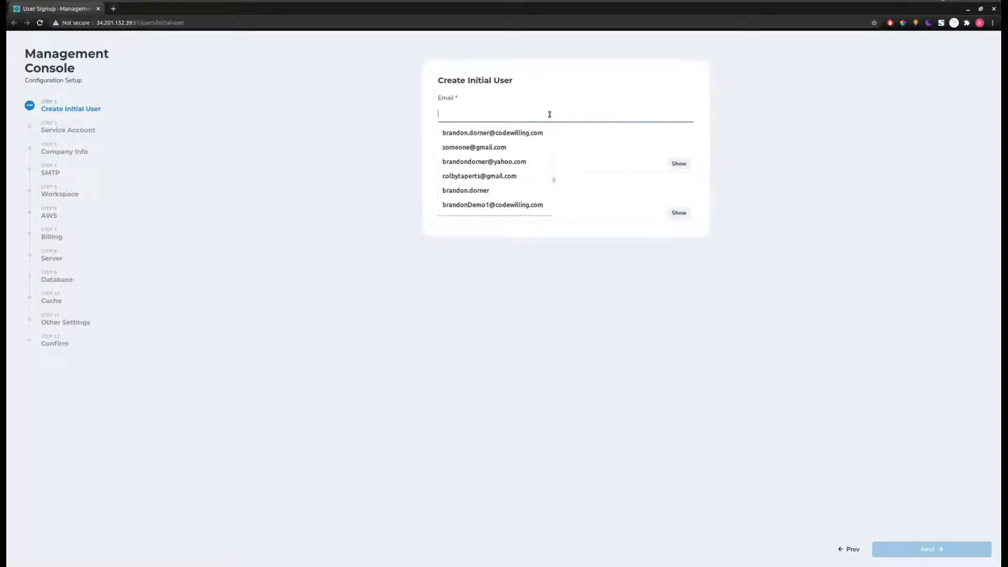
click(507, 147)
click(502, 157)
text(••••••••••••)
key(Tab)
key(Tab)
text(••••••••••••)
click(932, 549)
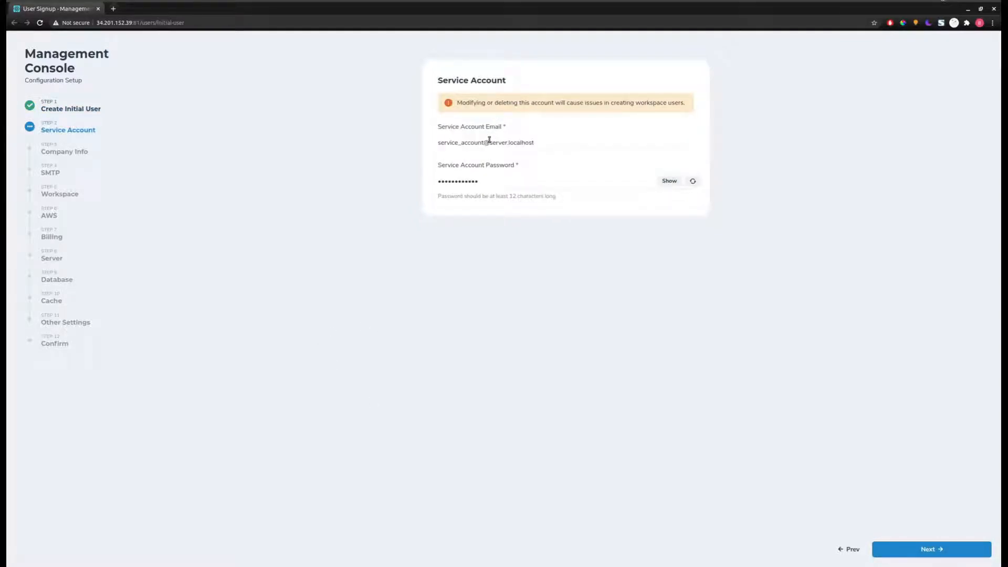
- Show the generated Service Account Password, then continue to Company Info
click(670, 181)
click(919, 554)
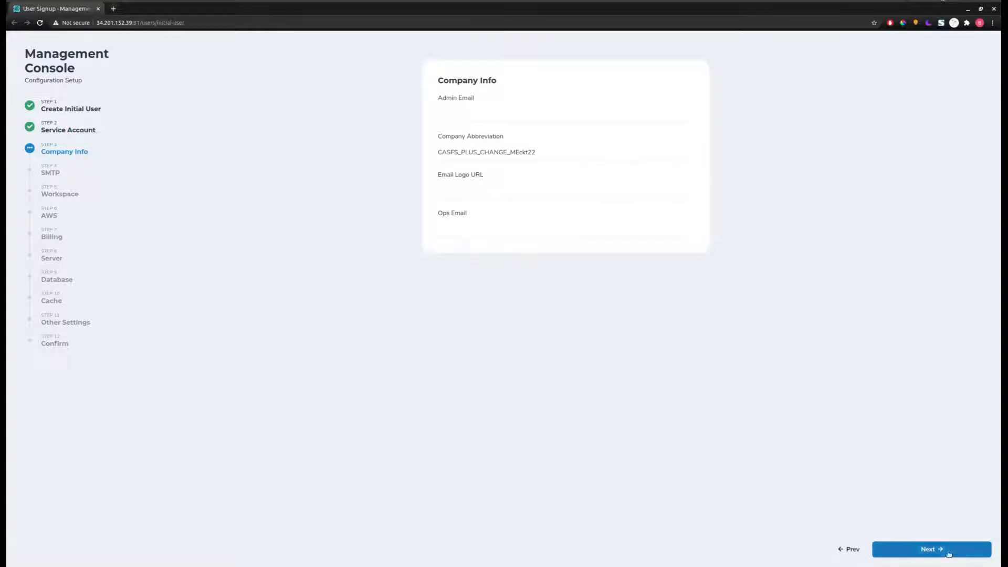
- Enter the Admin Email, set Company Abbreviation to MYCOMPANY, and fill in the Ops Email
click(474, 119)
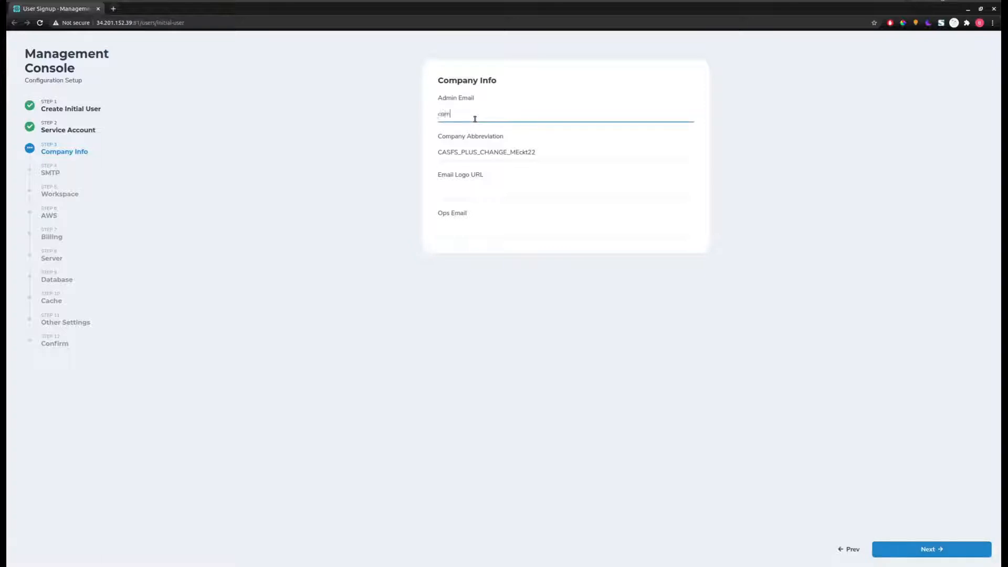
key(Tab)
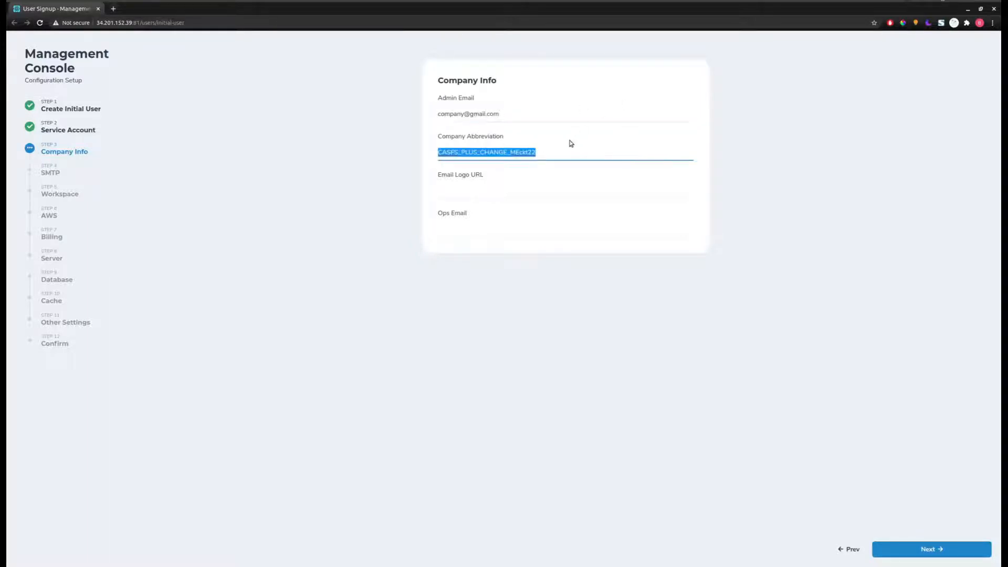
text(MYCOMPANY)
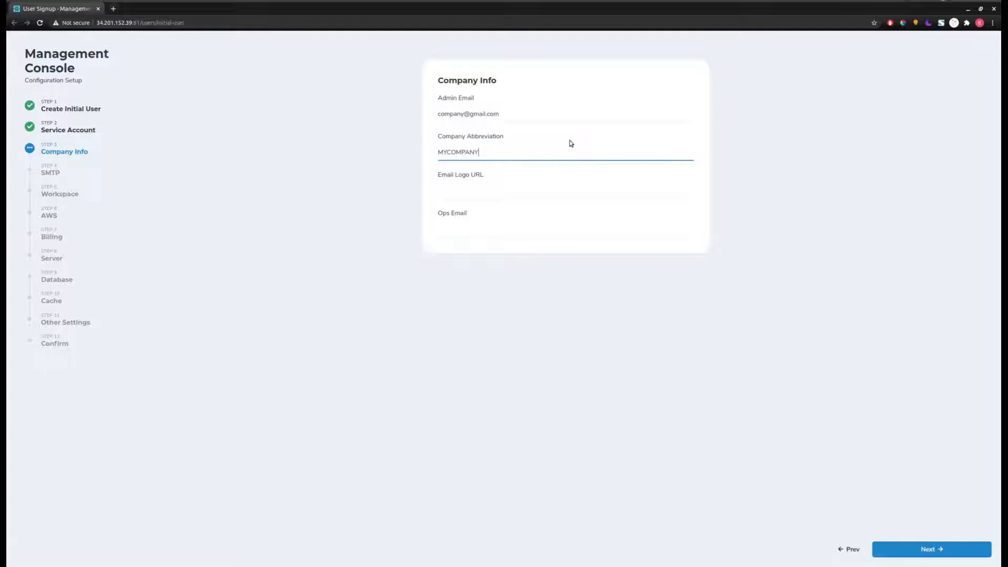
click(488, 197)
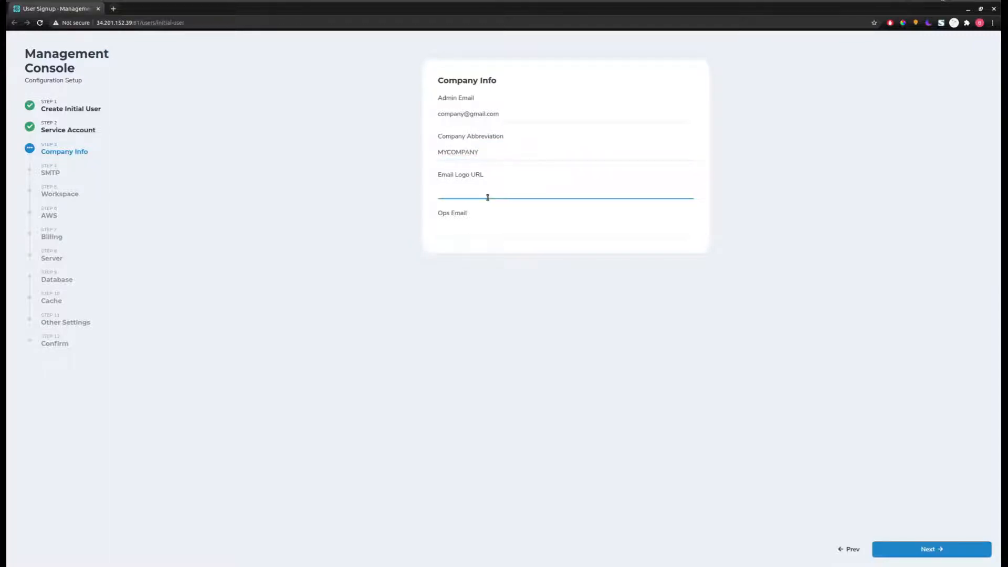
click(469, 228)
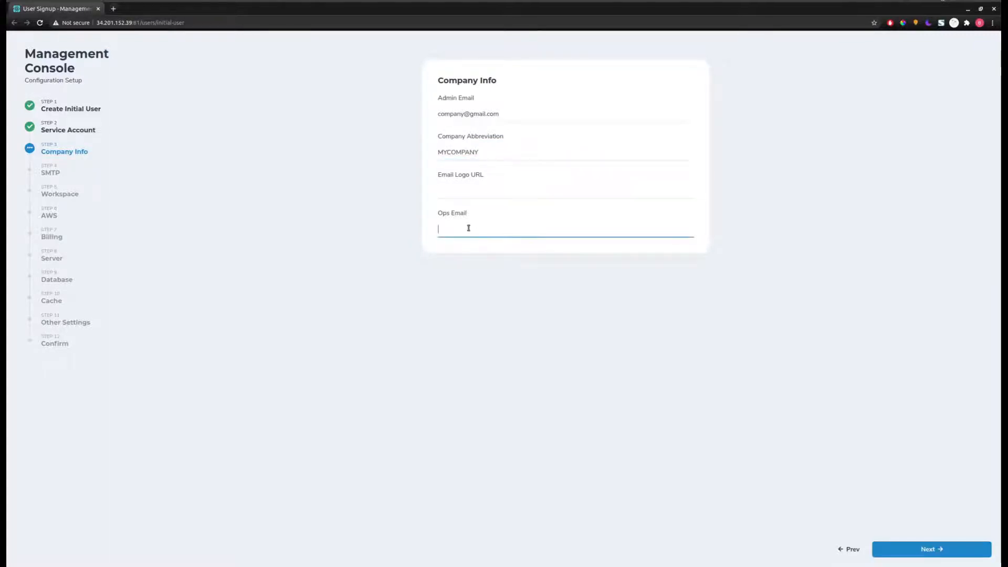
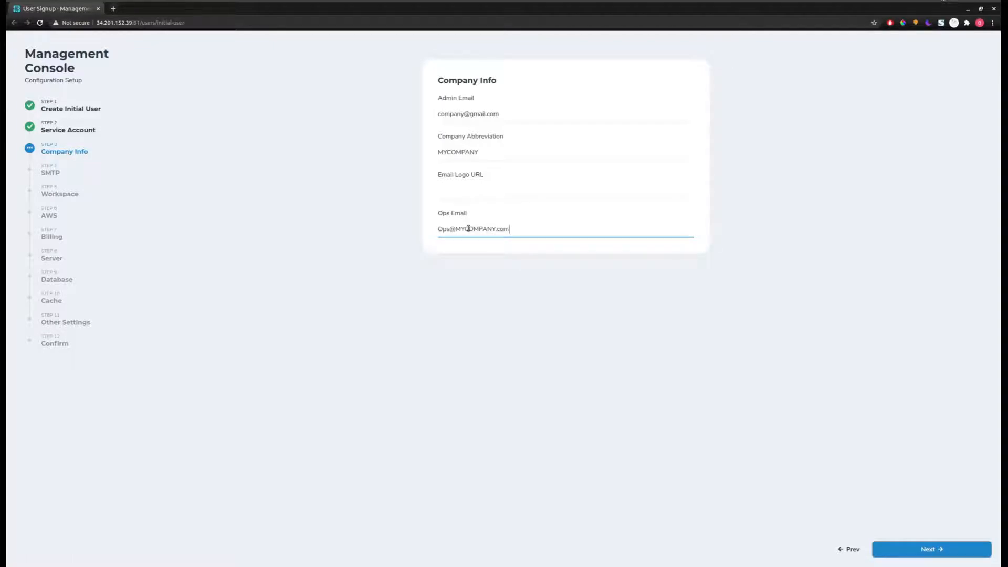
click(925, 549)
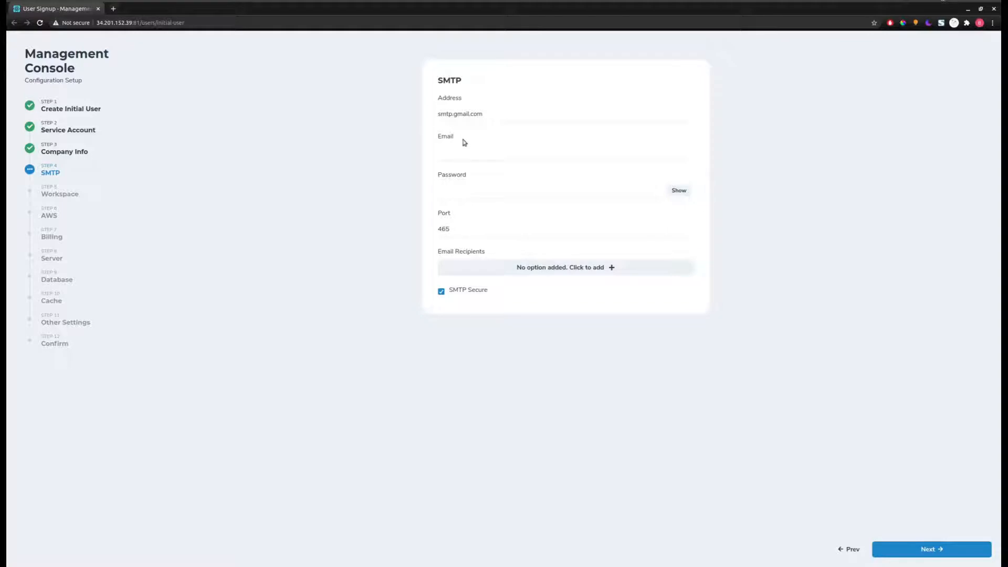
- Enter the SMTP login email and password, leaving the secure setting on
click(466, 157)
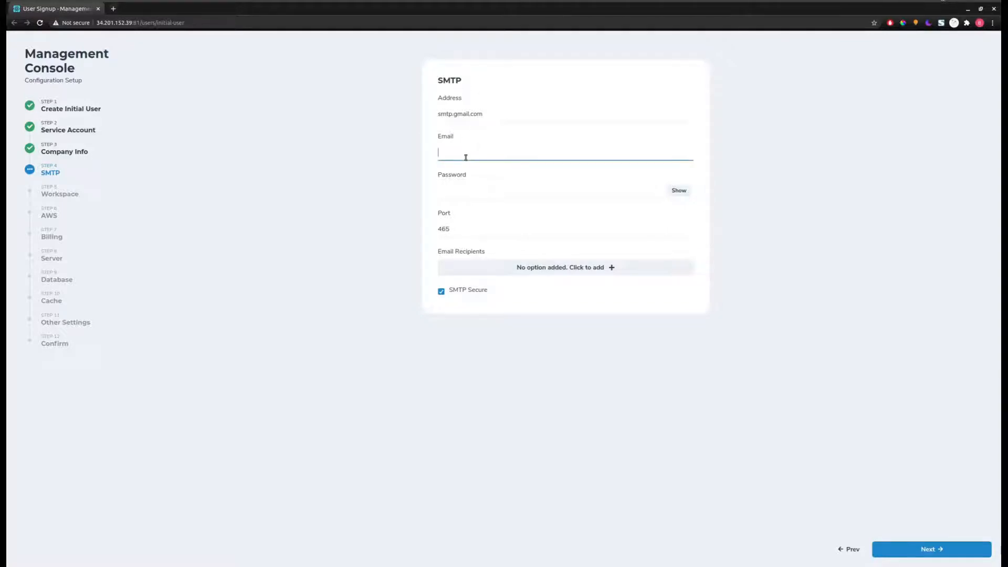
text(company.com)
click(474, 184)
text(•••••••)
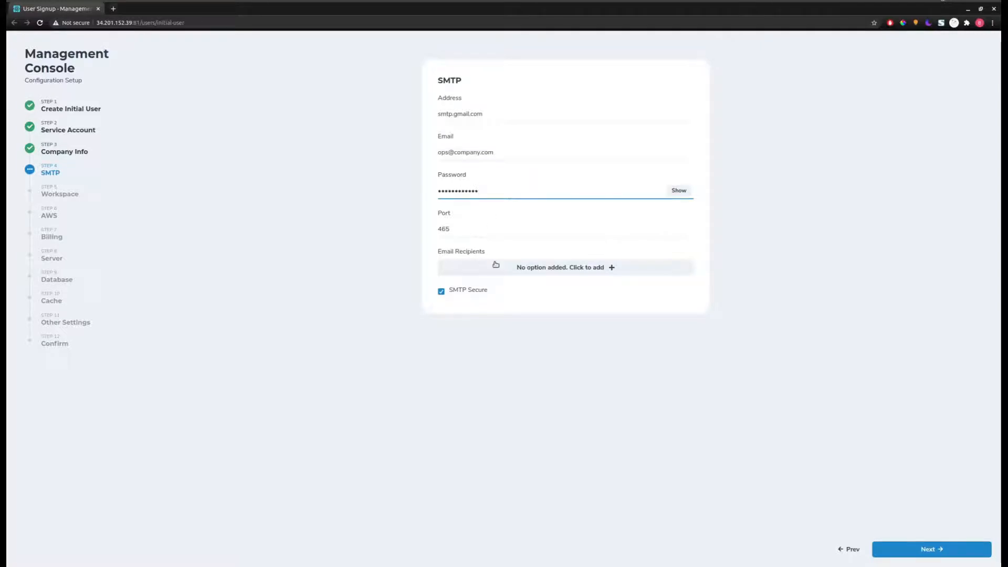
click(442, 292)
click(442, 292)
- Add a single email recipient, removing the extra empty entry, and continue to Workspace
click(539, 266)
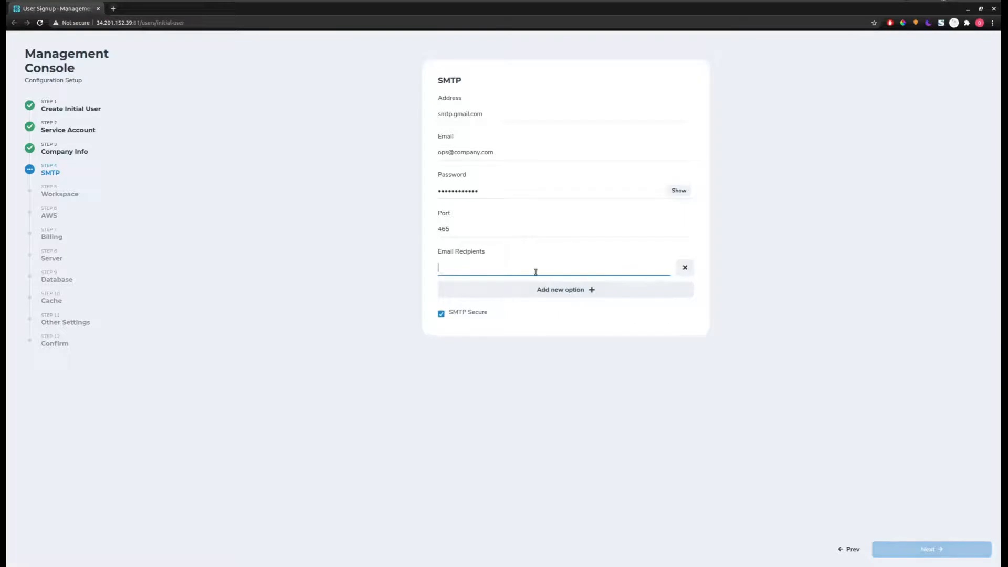
click(578, 353)
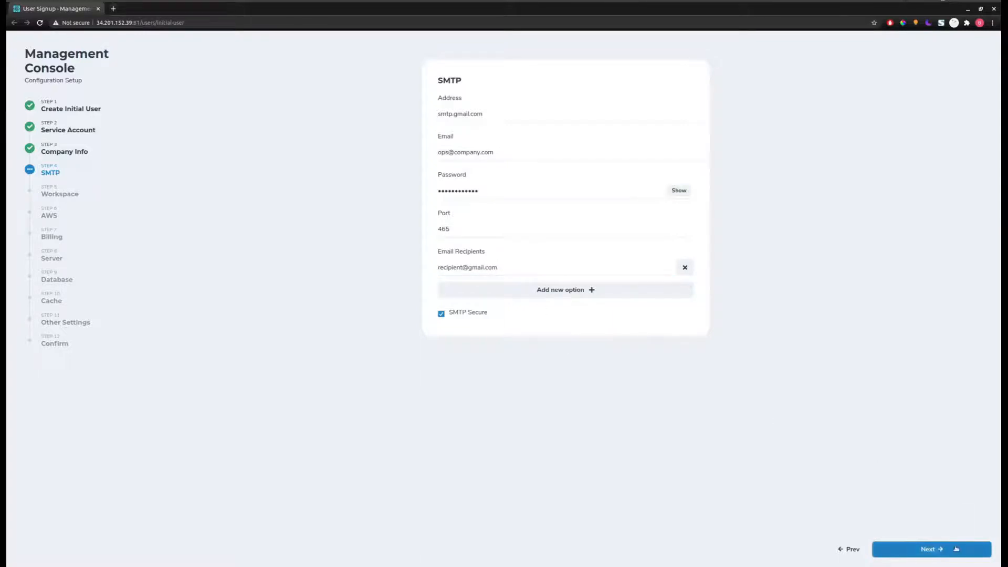
click(568, 285)
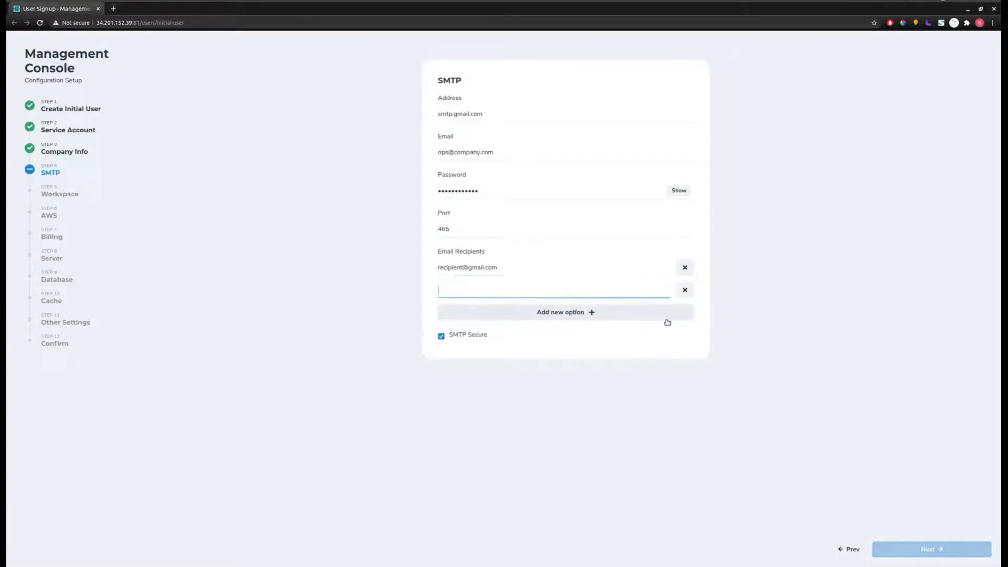
click(685, 290)
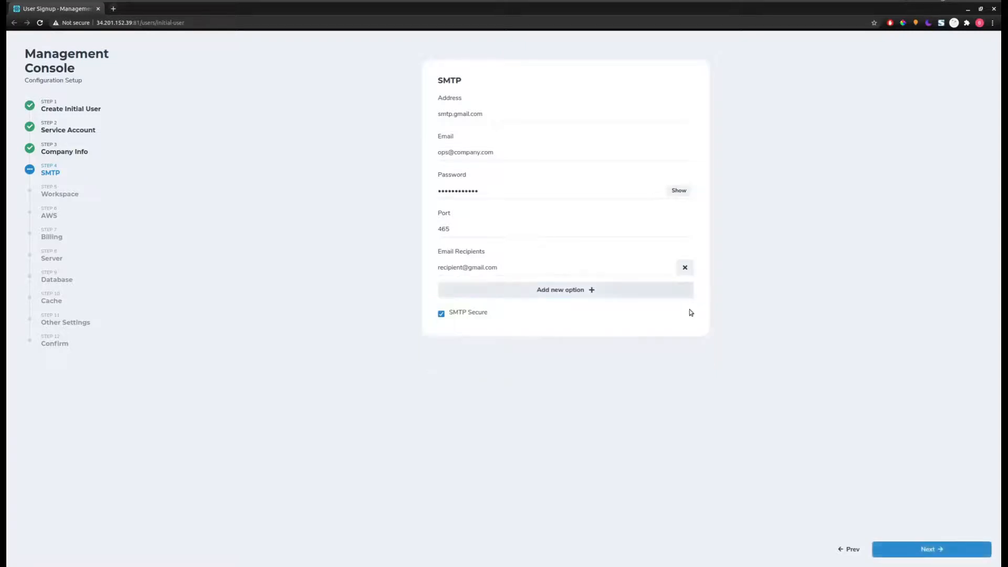
click(939, 549)
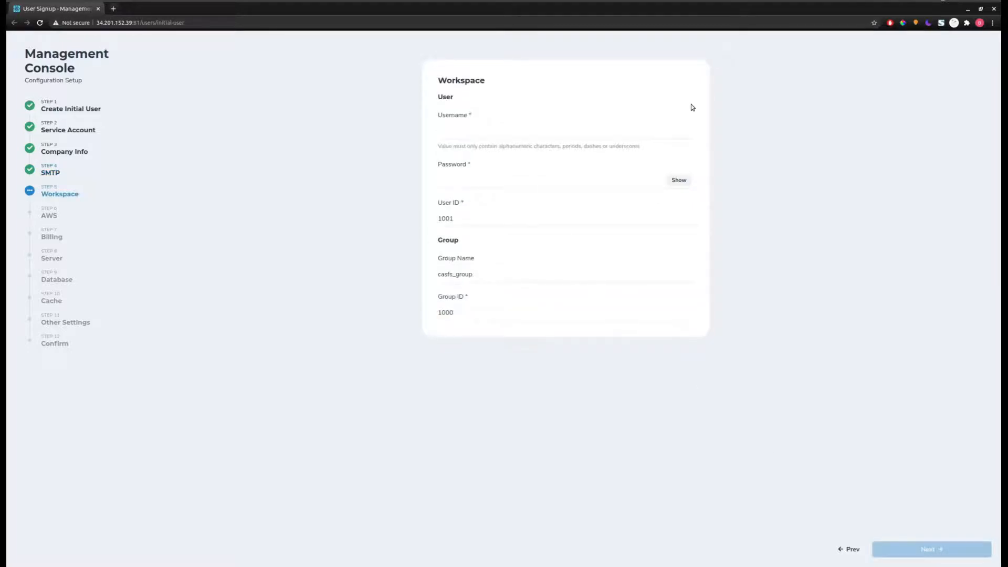
- Fill the workspace username from autofill and a password, keeping the default group settings
click(504, 134)
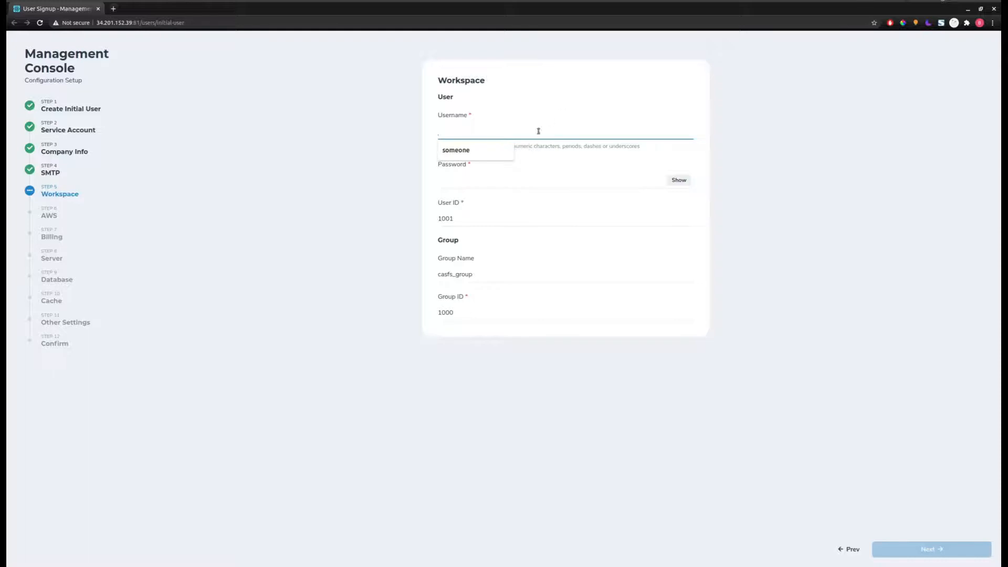
click(492, 149)
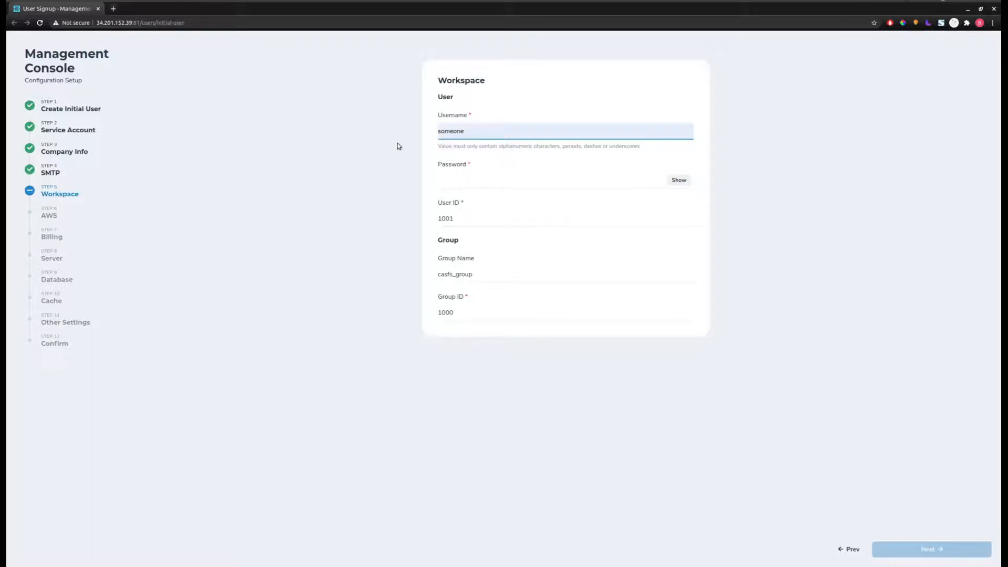
click(496, 178)
text(•)
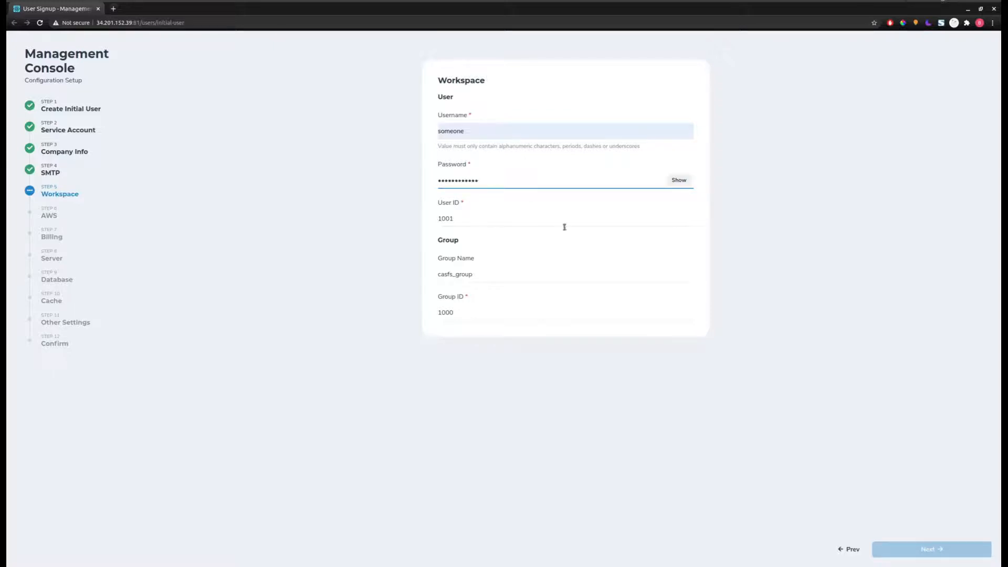
click(468, 274)
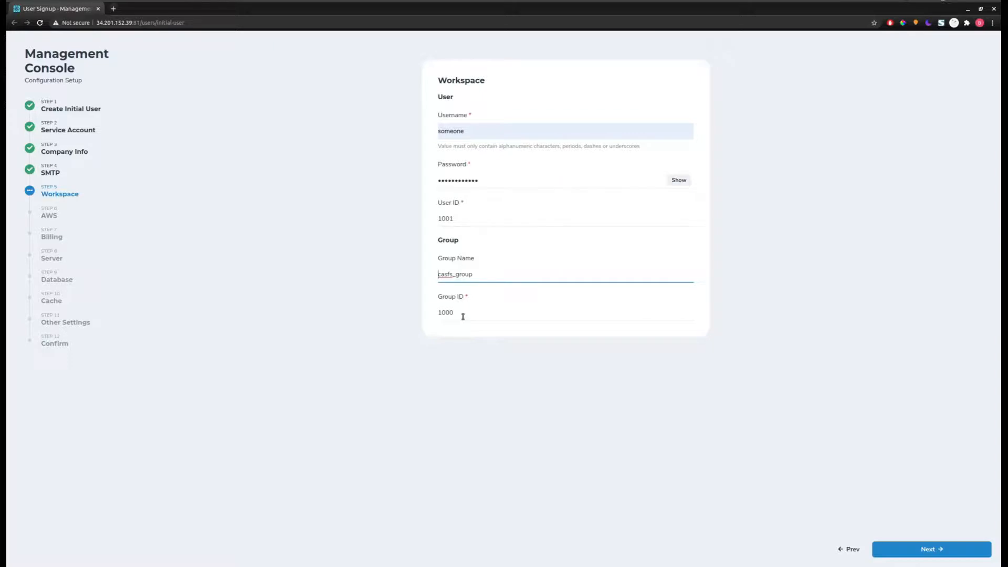
click(794, 358)
click(923, 547)
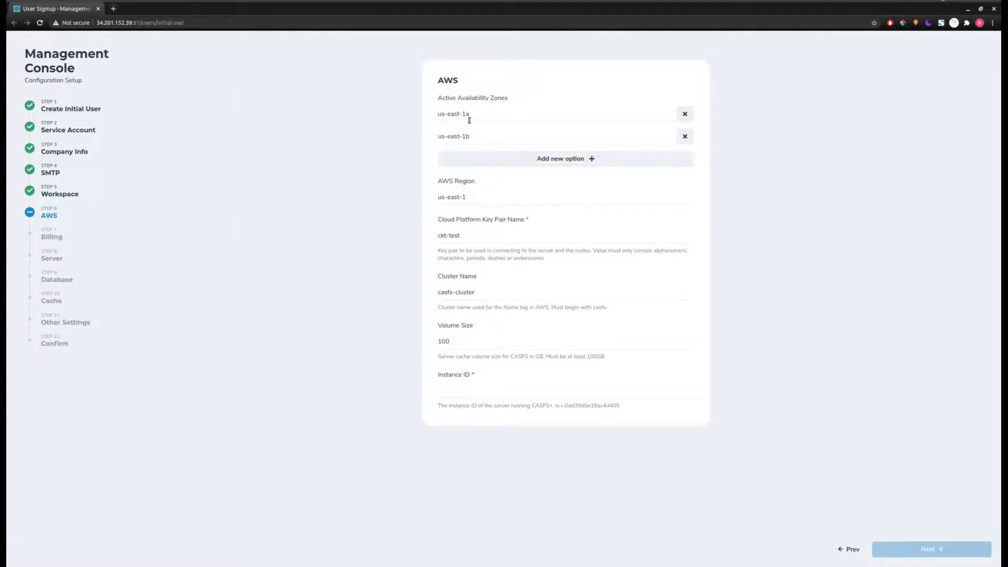
- Add and then remove a us-west-2a zone, leaving us-east-1a and us-east-1b
click(587, 158)
text(us-wes)
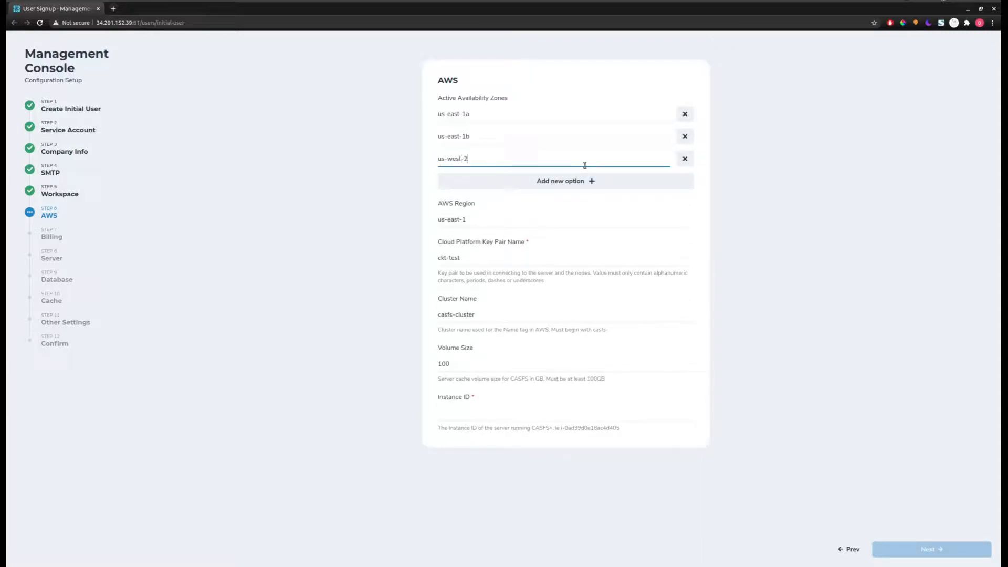
text(t-2)
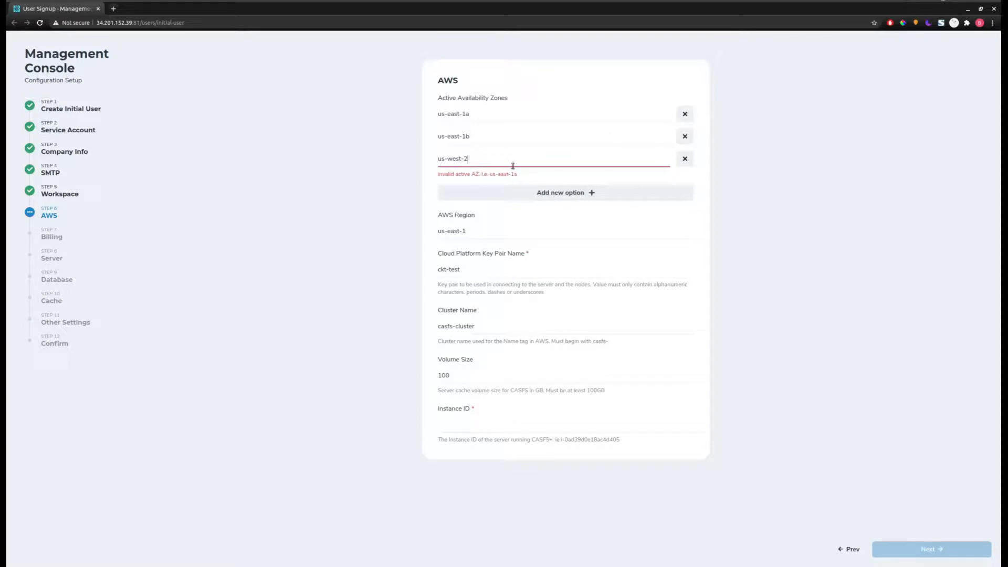
text(a)
click(628, 213)
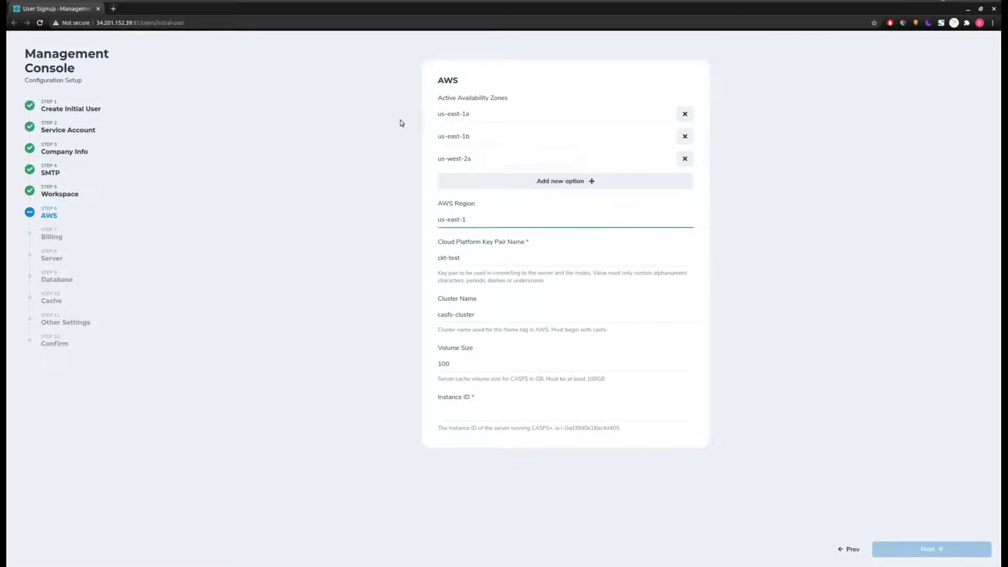
click(686, 159)
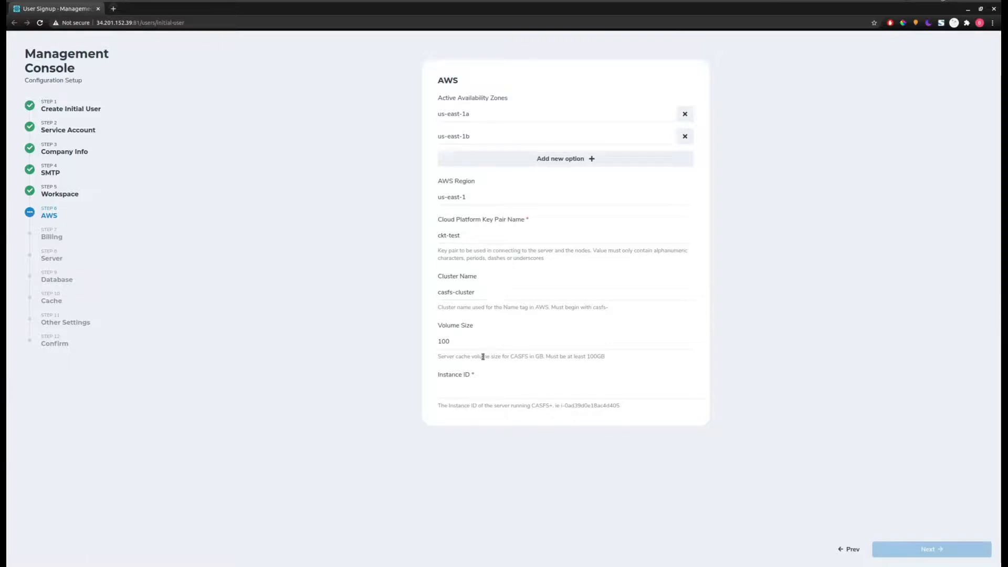
- Fill in Instance ID i-0ad39d0e18ac4d405 from the autofill suggestion
click(474, 392)
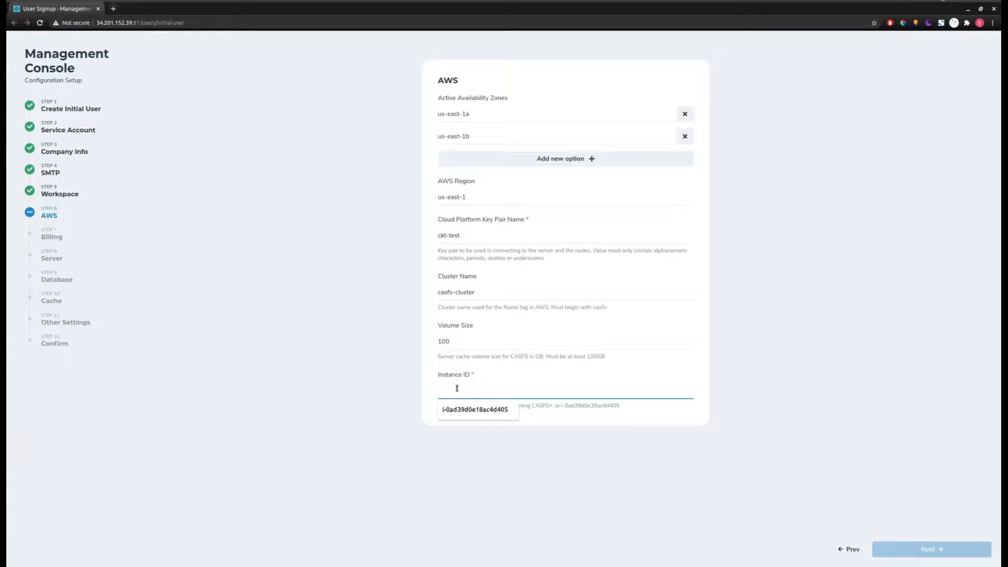
click(426, 388)
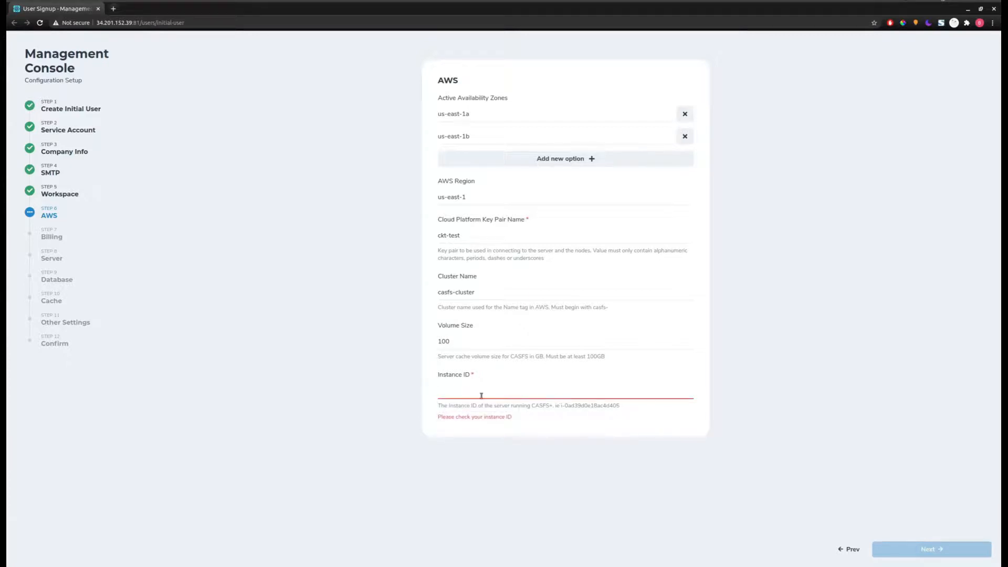
click(522, 393)
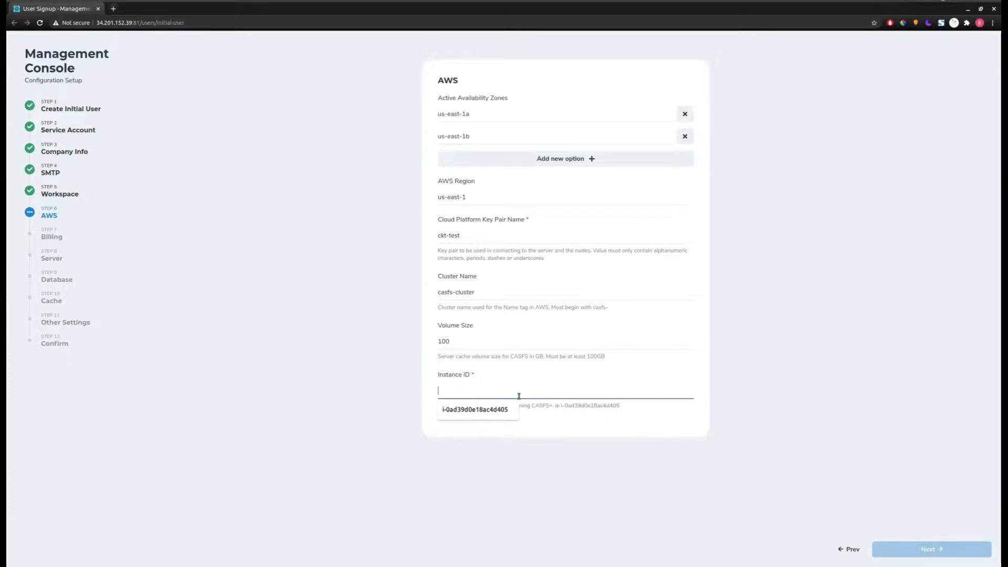
click(475, 410)
double_click(597, 405)
click(597, 405)
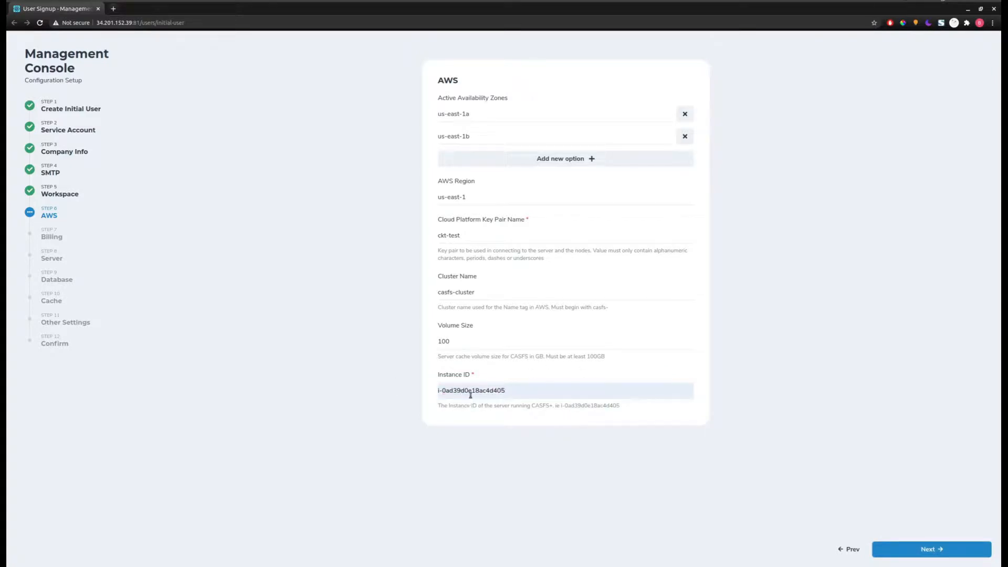
- Paste the help's example S3 URL as Billing URL, filling bucket company-name-billing-info and prefix daily/daily-report/
click(911, 549)
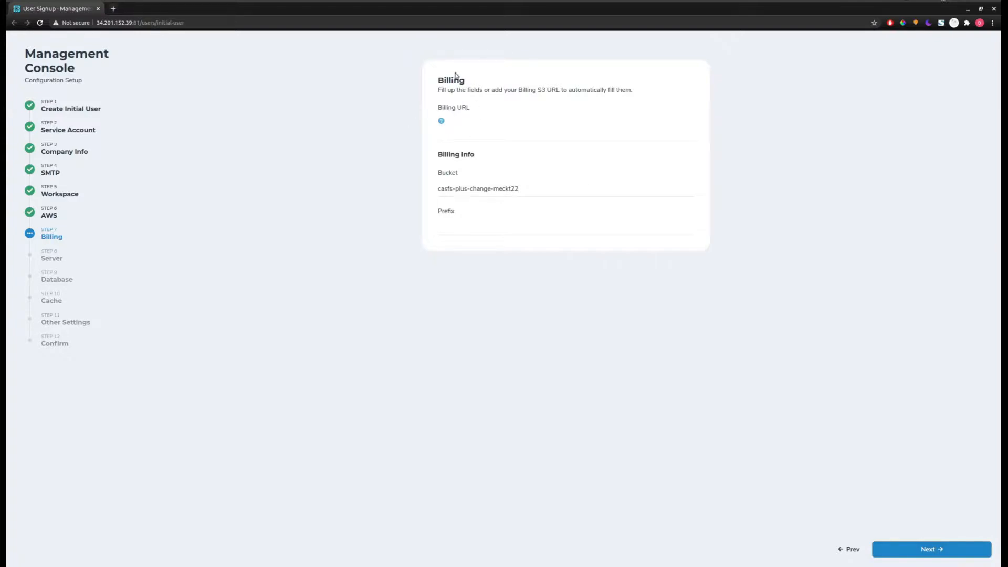
click(441, 121)
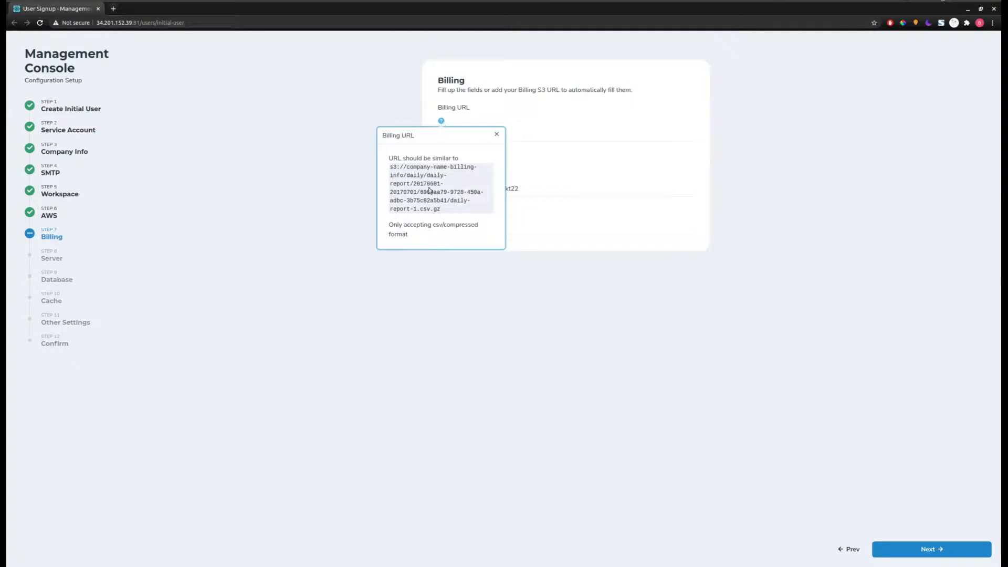
drag(453, 211, 383, 168)
key(ctrl+c)
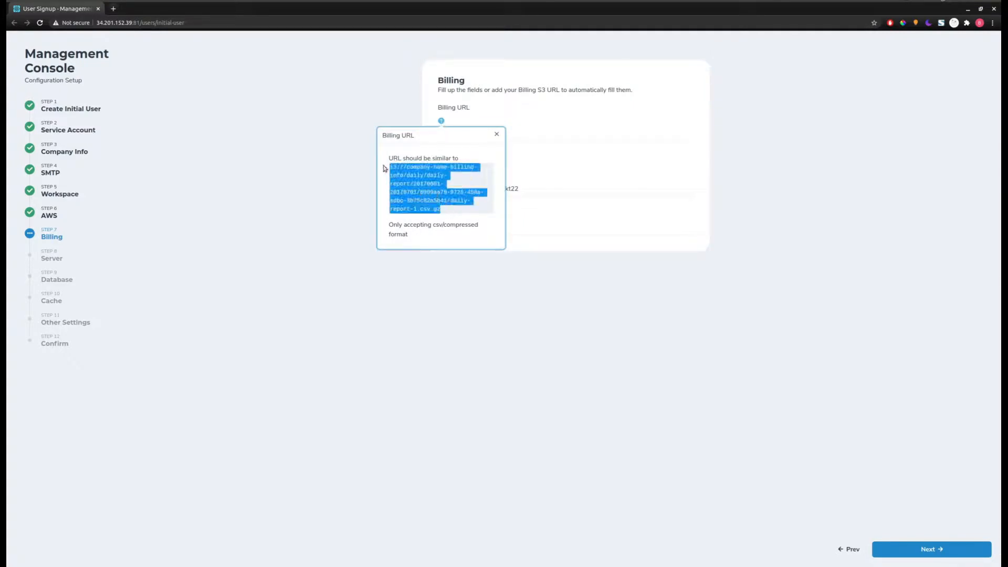
click(571, 139)
key(ctrl+v)
triple_click(556, 134)
click(540, 185)
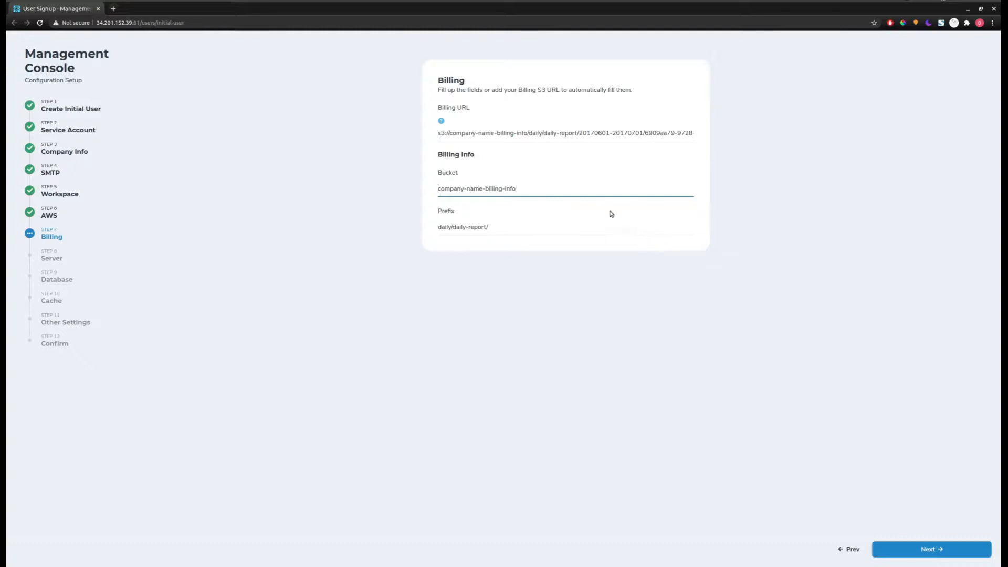
double_click(574, 132)
click(892, 252)
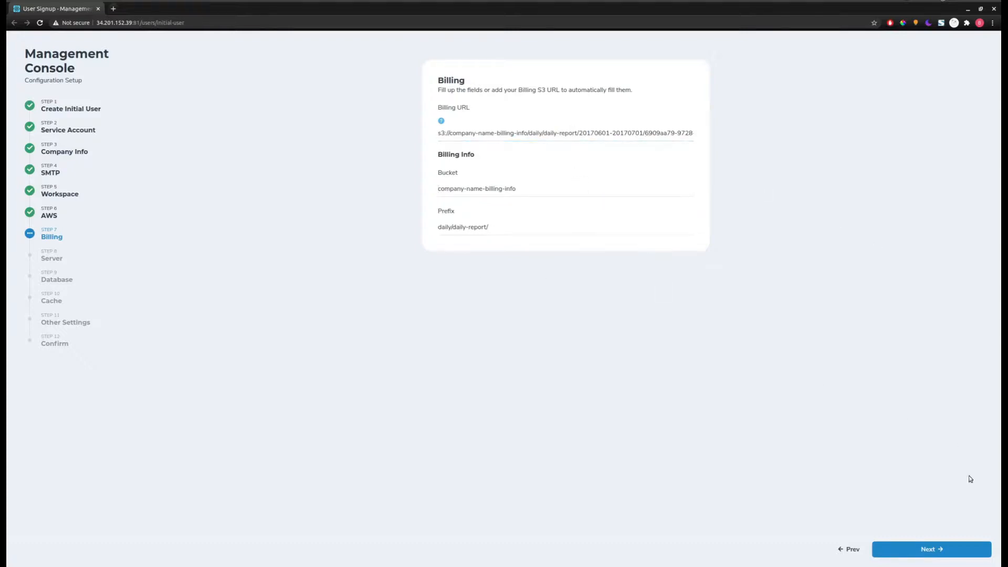
- On the Server step, delete the second default subnet so only subnet-0f98d9143e0b0a30e remains
click(927, 549)
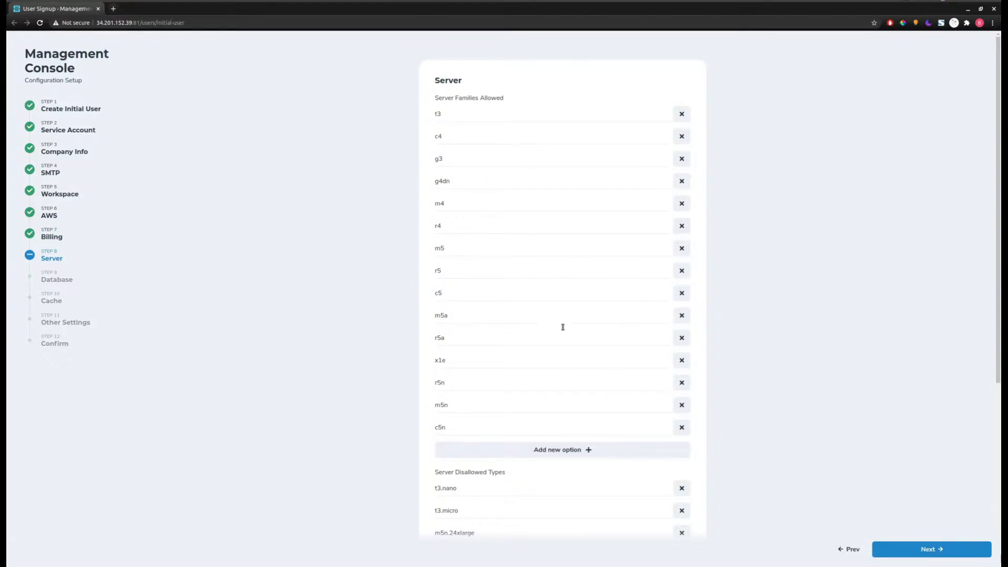
scroll(562, 327, down, 5)
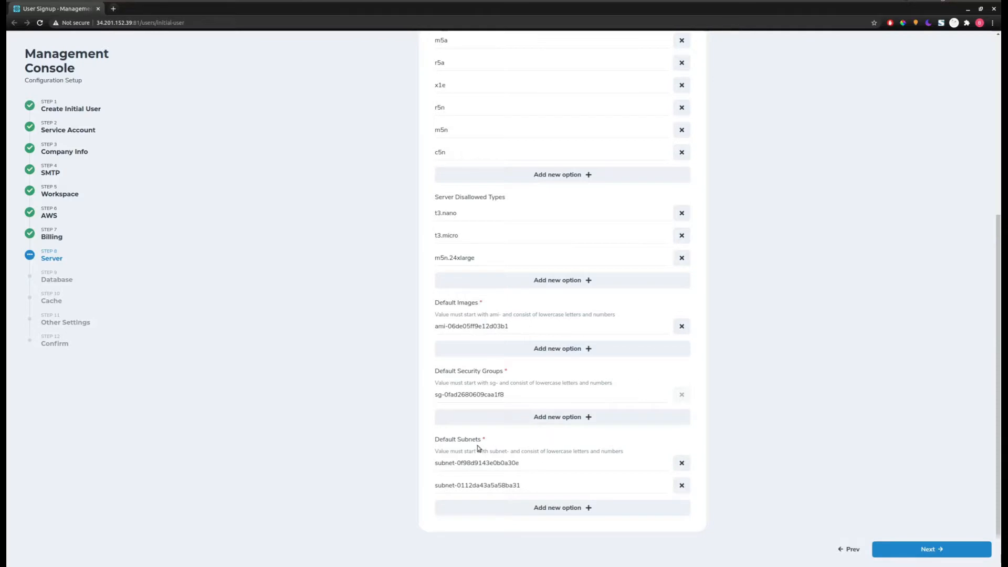
click(689, 483)
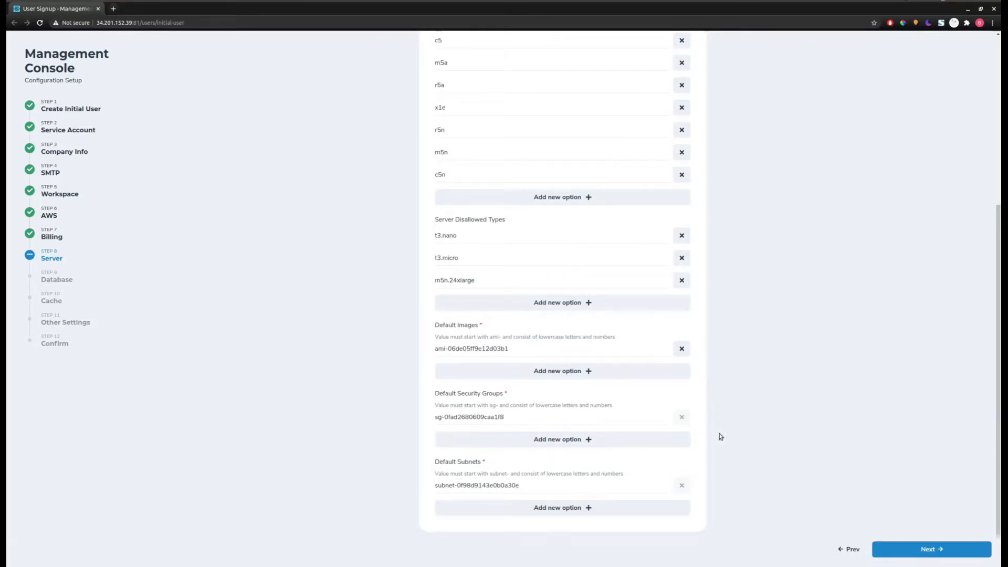
- Step back from Database to review the Server and Billing steps
click(919, 548)
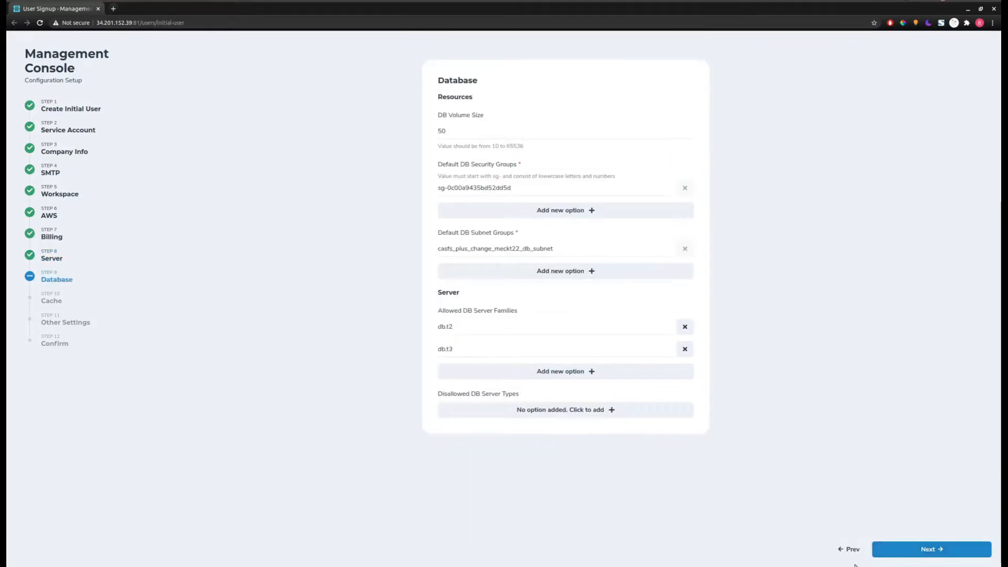
click(843, 548)
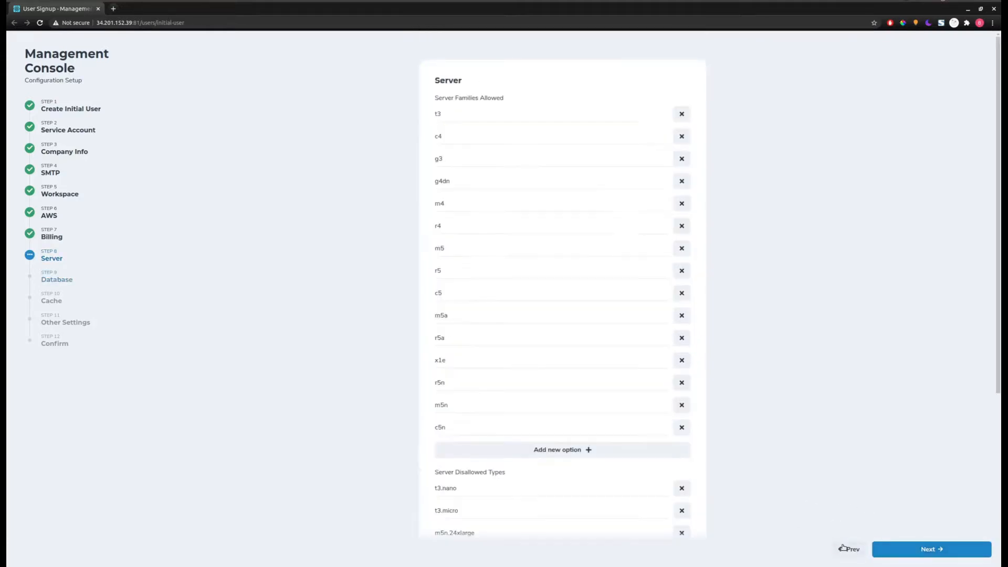
scroll(683, 449, down, 5)
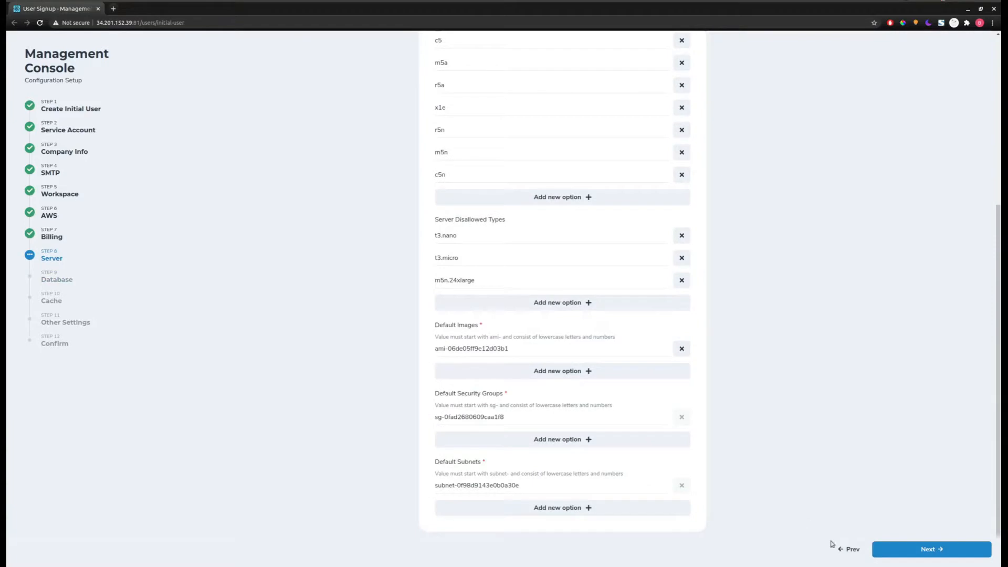
click(846, 547)
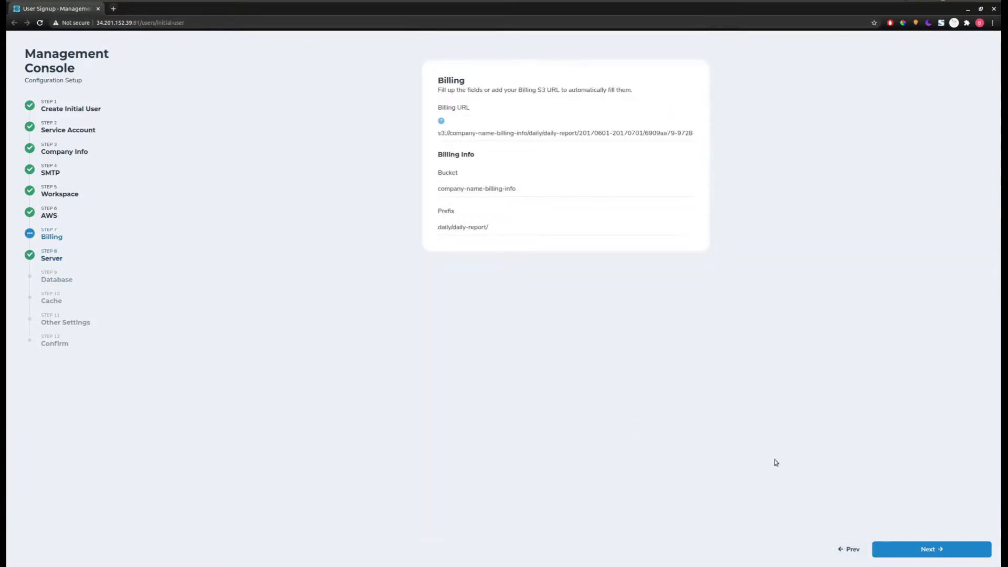
- Advance through Server, Database and Cache unchanged, keeping their default values
click(898, 553)
click(898, 553)
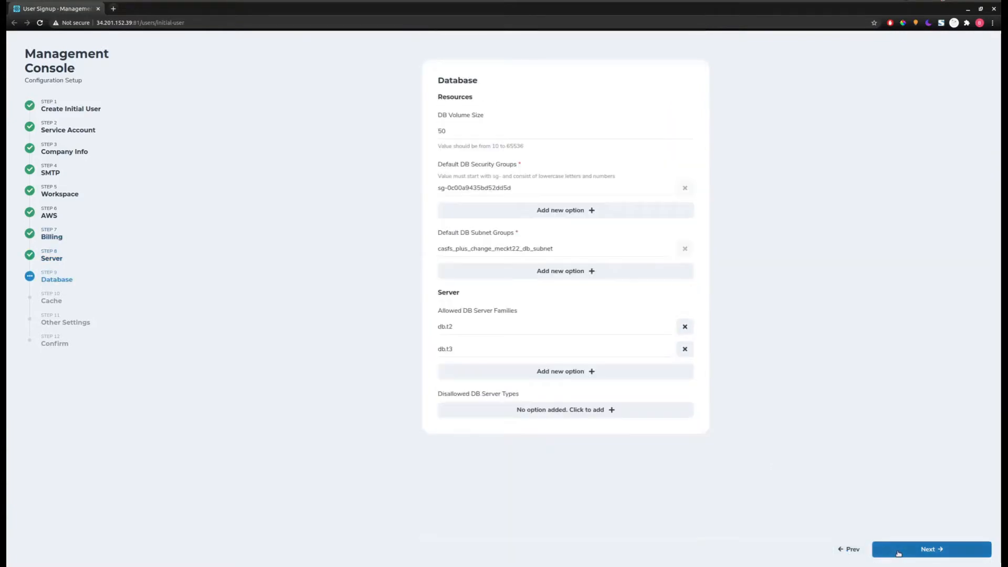
click(898, 553)
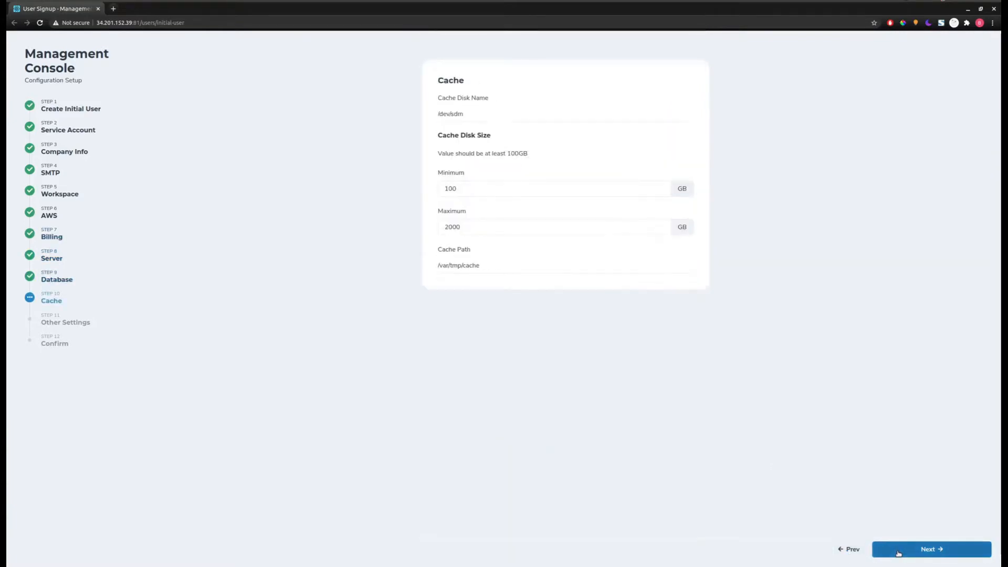
click(847, 555)
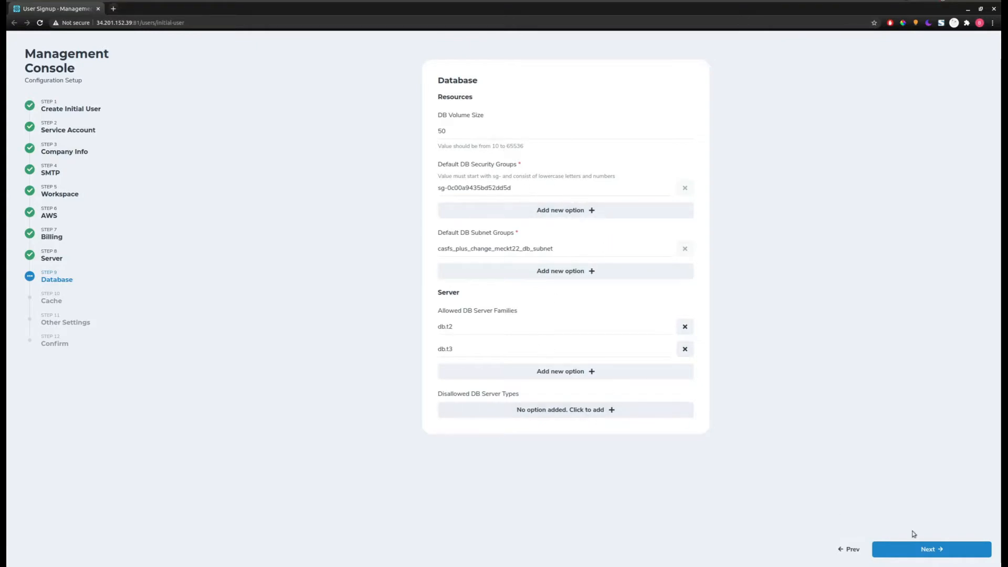
click(934, 551)
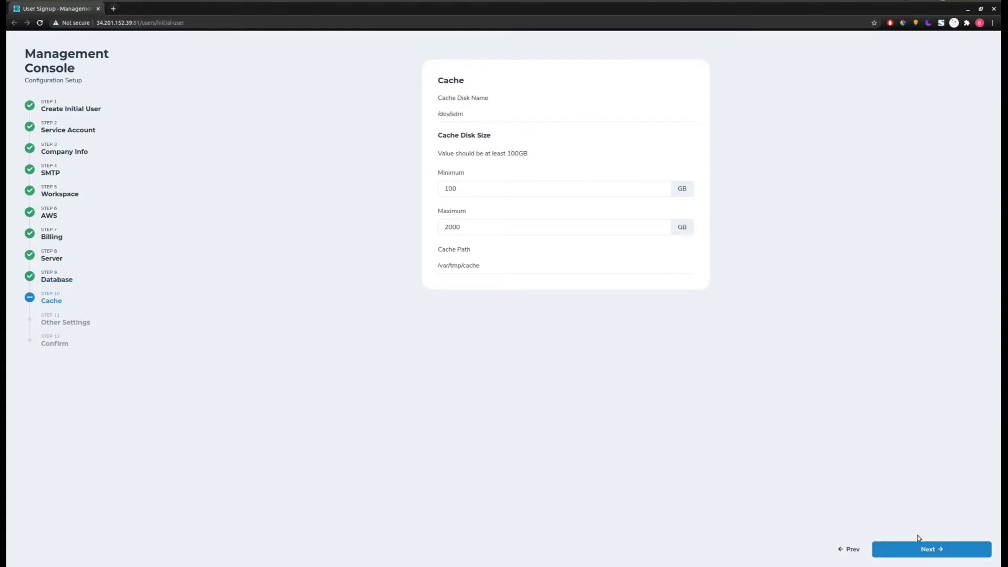
click(925, 553)
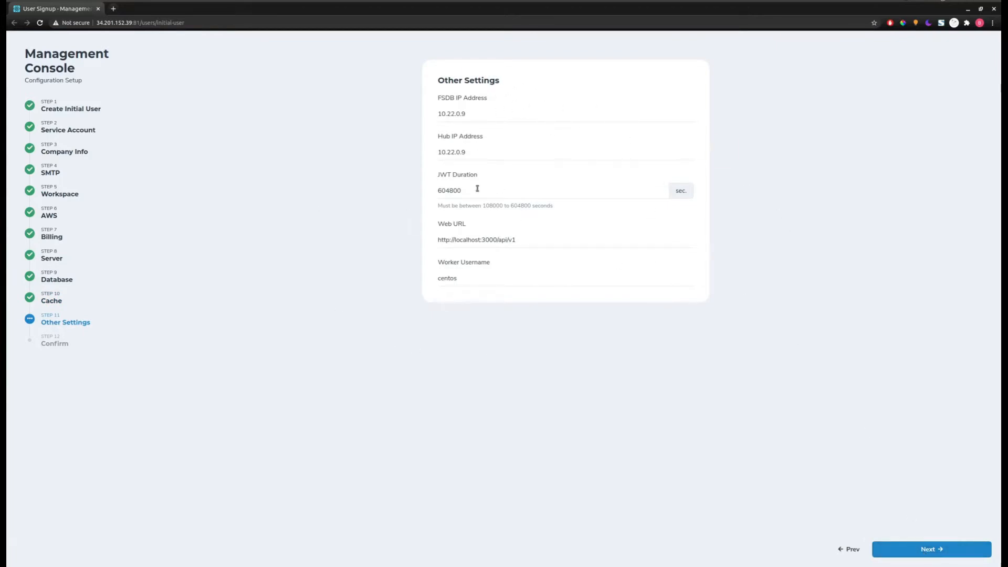
- Accept the default Other Settings and continue to the Confirm step
click(911, 548)
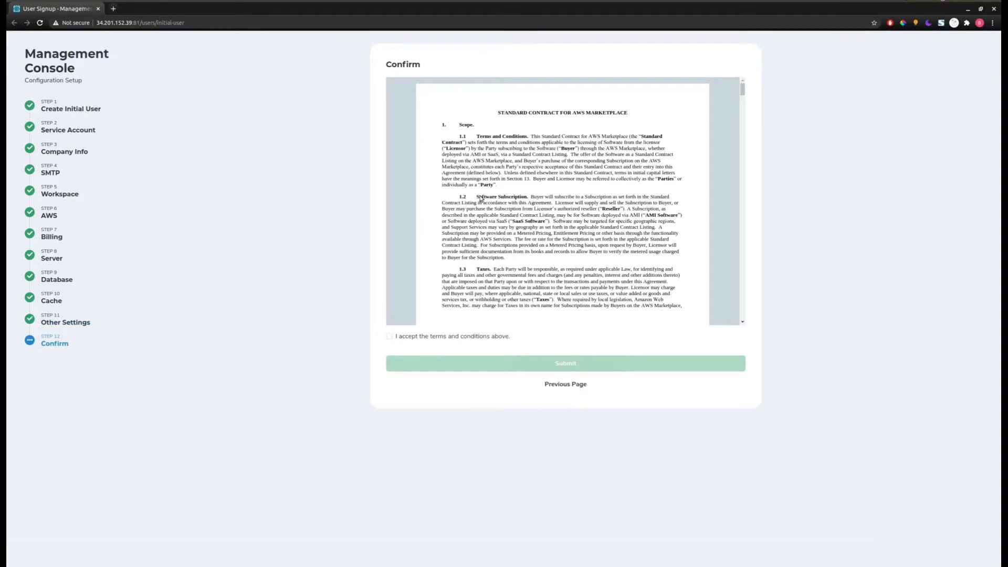
- Read the AWS Marketplace contract to page 23 and tick 'I accept the terms and conditions above'
scroll(519, 201, down, 4)
scroll(520, 205, up, 4)
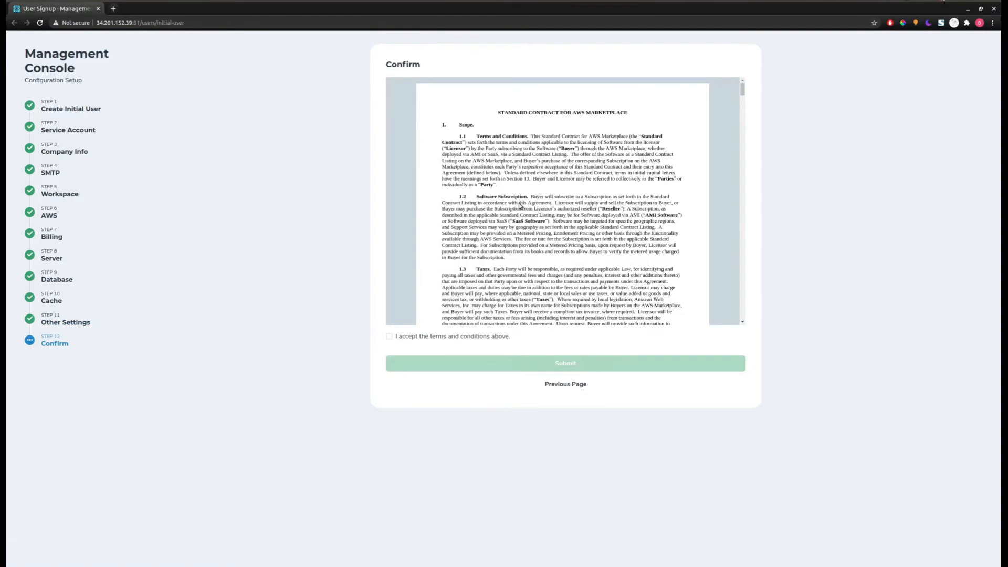
scroll(519, 203, down, 10)
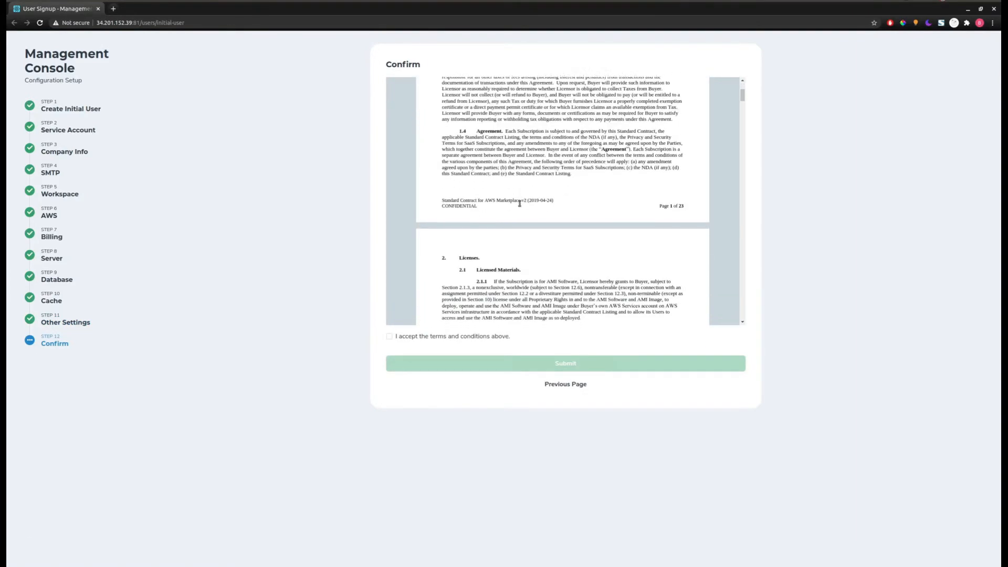
scroll(522, 210, down, 15)
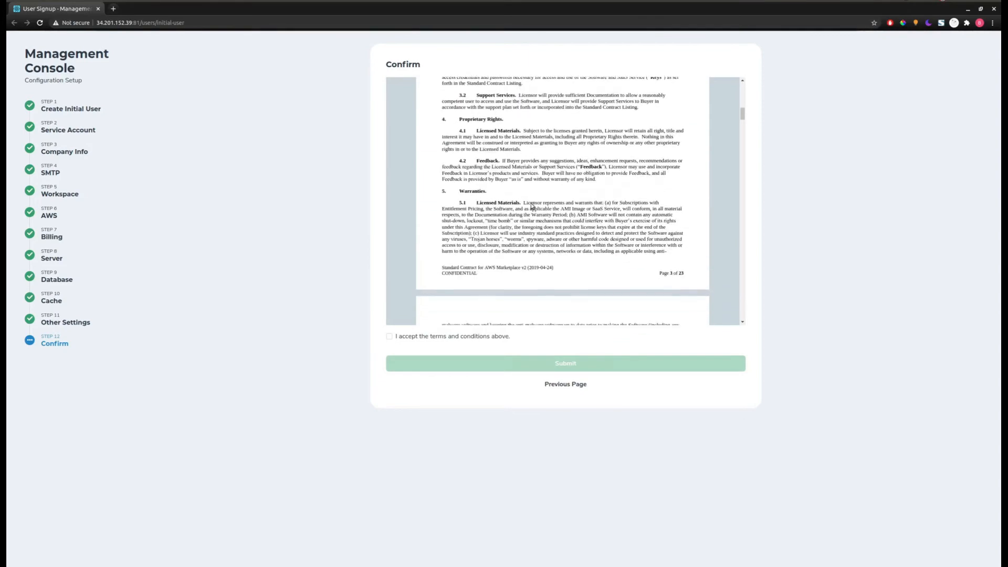
drag(742, 122, 650, 355)
click(389, 337)
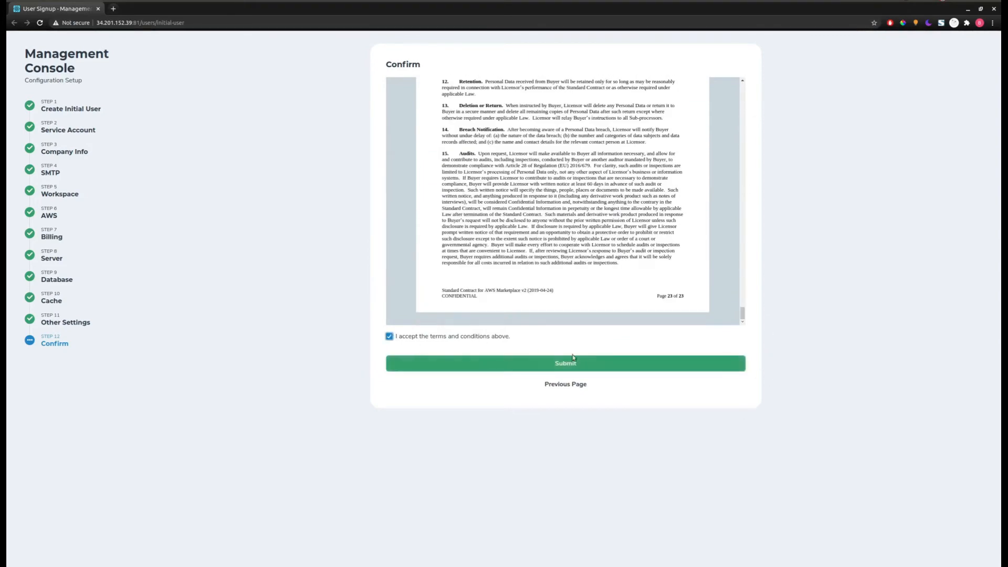